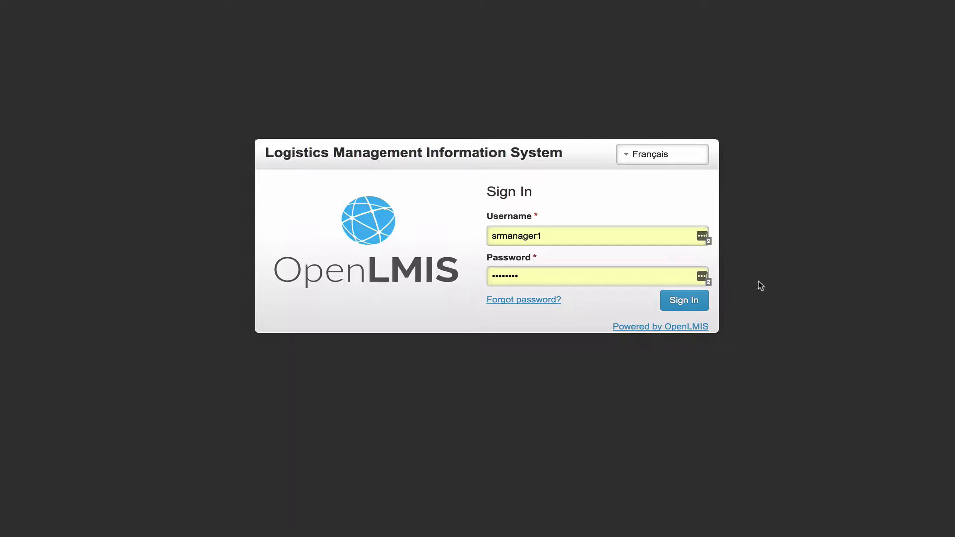
Sign in with the prefilled credentials and open the page for creating or authorizing requisitions (Créer / Autoriser)
{"action": "left_click", "coordinate": [691, 301]}
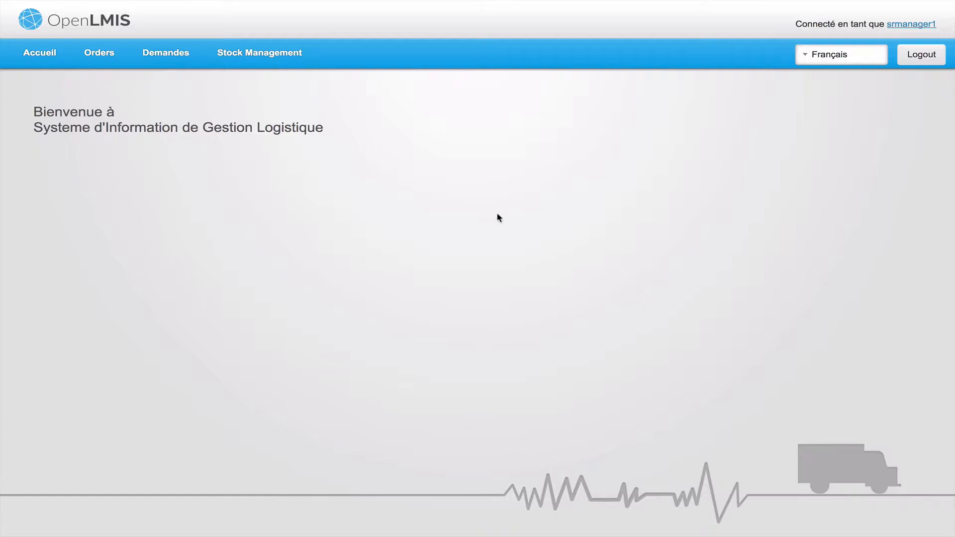
{"action": "left_click", "coordinate": [172, 59]}
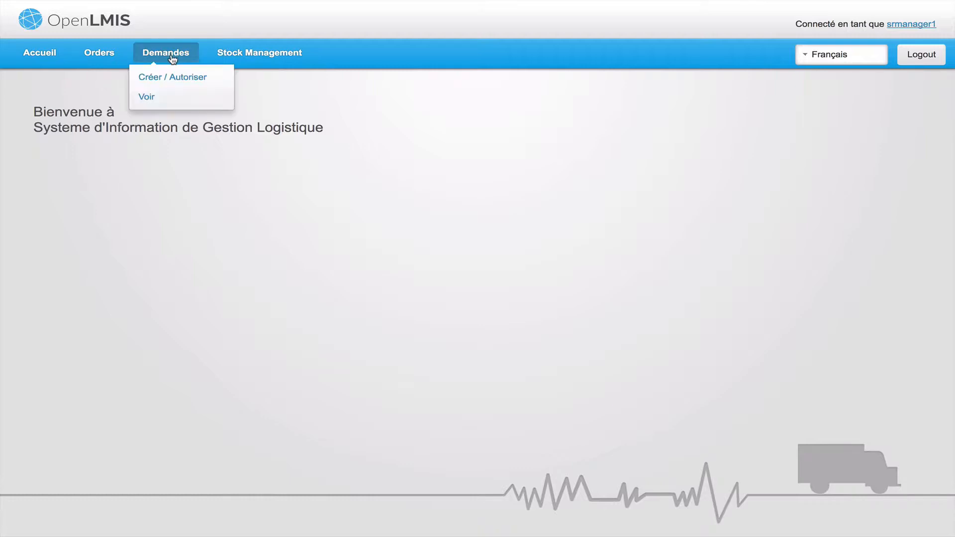
{"action": "left_click", "coordinate": [172, 77]}
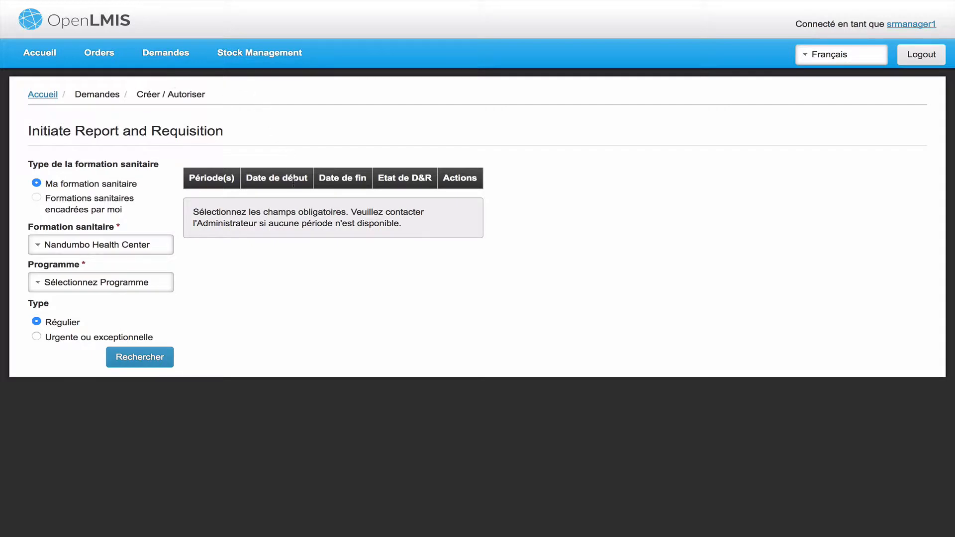
Find the regular (Régulier) Family Planning periods for Nandumbo Health Center and start the Jan2017 requisition
{"action": "left_click", "coordinate": [157, 284]}
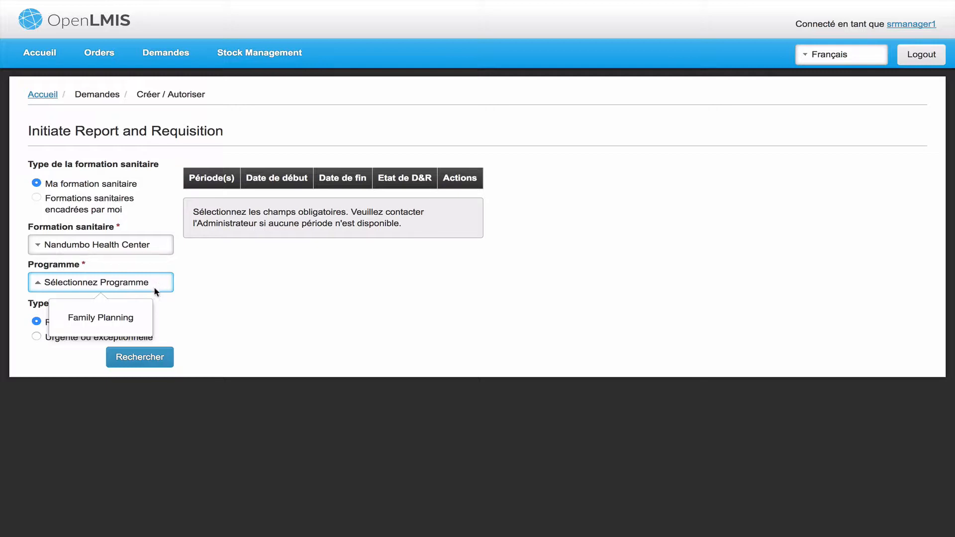
{"action": "left_click", "coordinate": [130, 323]}
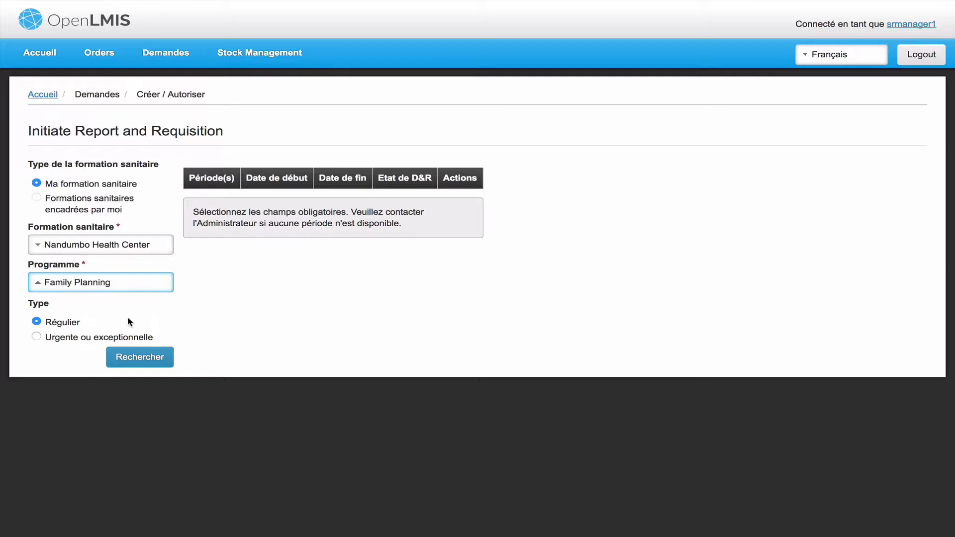
{"action": "left_click", "coordinate": [37, 337]}
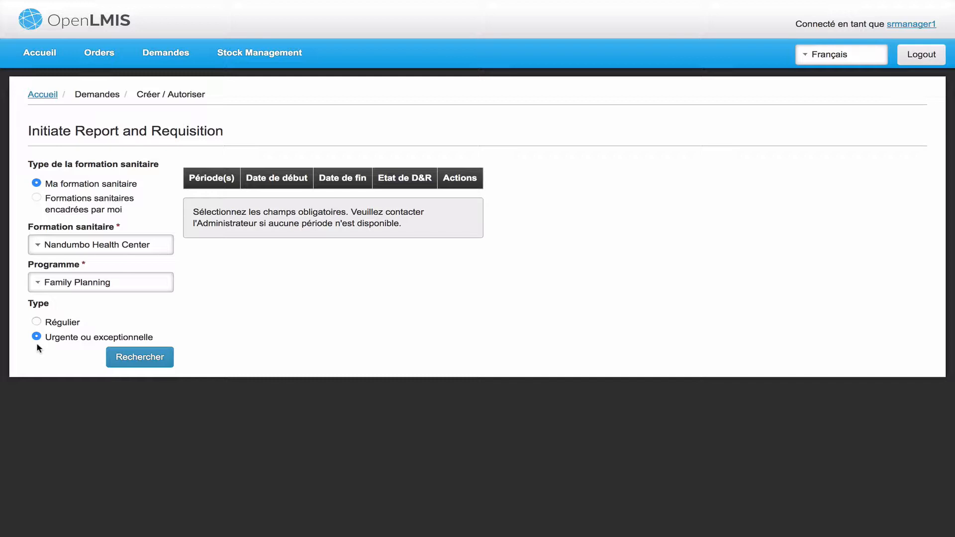
{"action": "left_click", "coordinate": [38, 323]}
{"action": "left_click", "coordinate": [129, 354]}
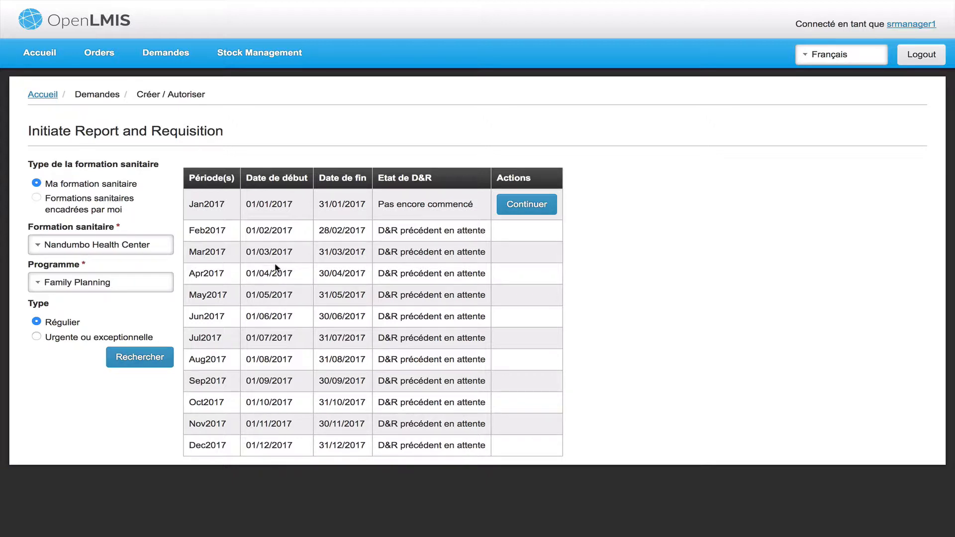
{"action": "left_click", "coordinate": [526, 207]}
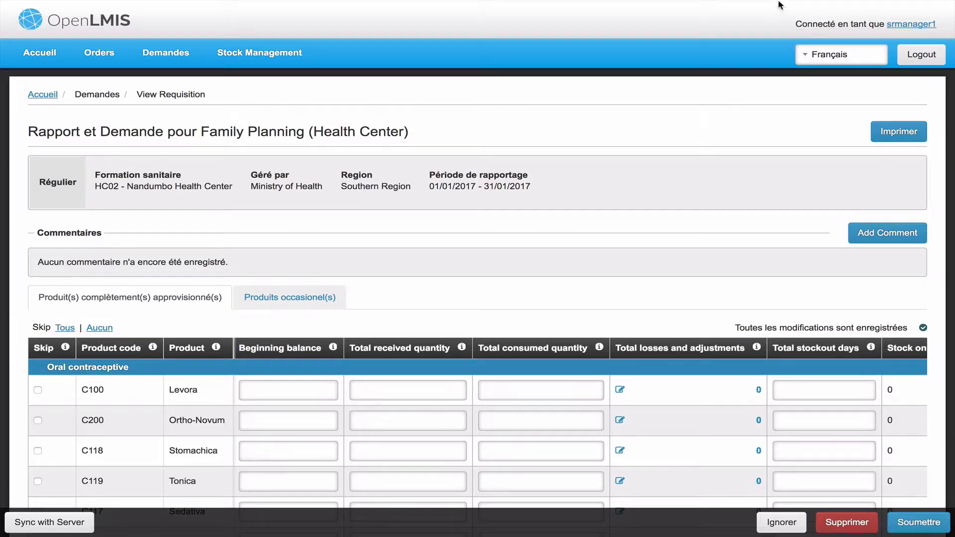
Turn off the computer's Wi-Fi to work on the requisition offline
{"action": "mouse_move", "coordinate": [777, 4]}
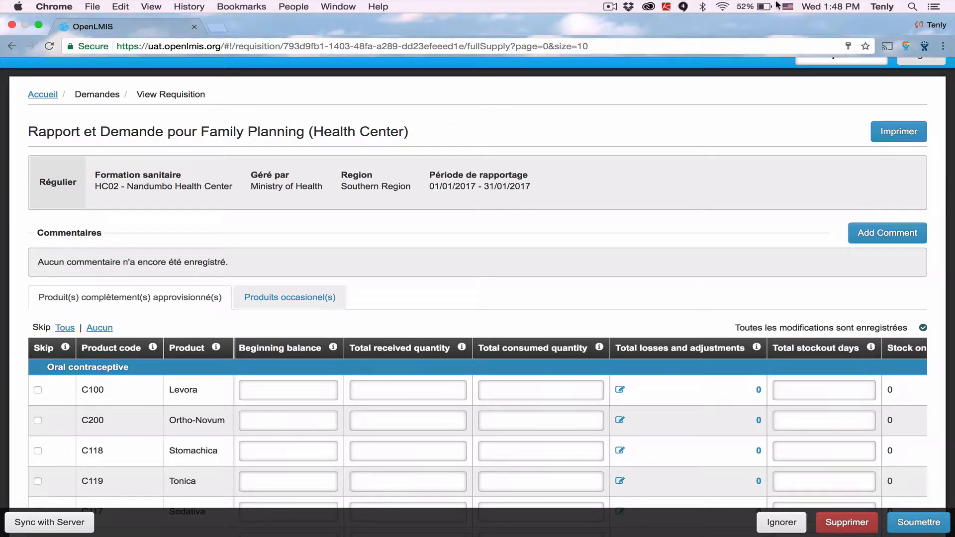
{"action": "left_click", "coordinate": [724, 6]}
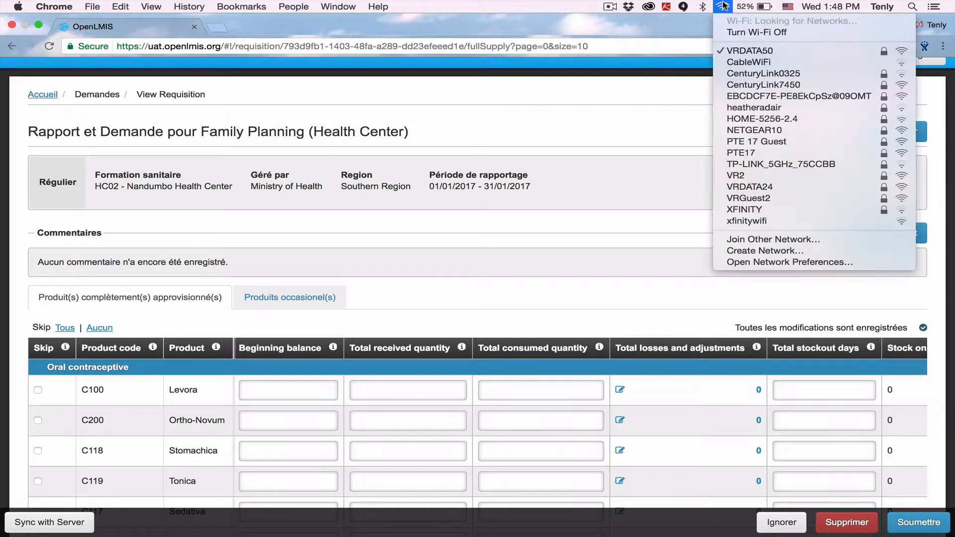
{"action": "left_click", "coordinate": [733, 33]}
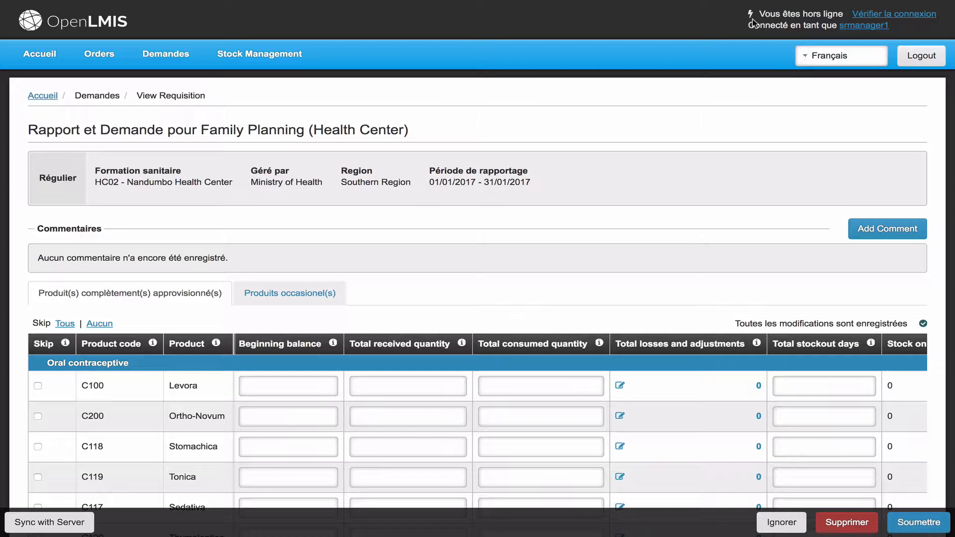
Add the comment "Consommation supérieure à la moyenne." to the requisition
{"action": "left_click", "coordinate": [886, 230]}
{"action": "left_click", "coordinate": [363, 279]}
{"action": "type", "text": "Consommation supérieure à la moyenne."}
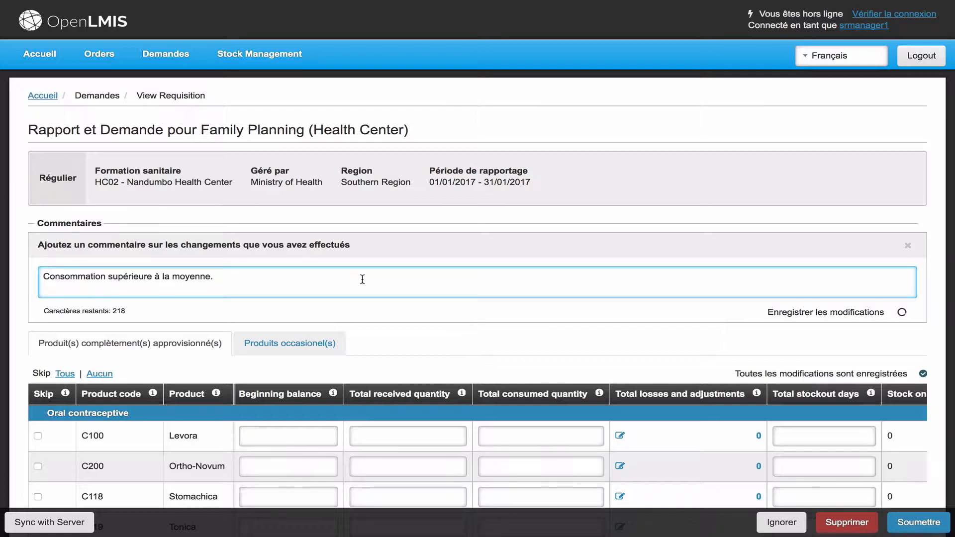
Mark all fully supplied products as skipped except C100 Levora
{"action": "scroll", "coordinate": [220, 194], "scroll_direction": "down", "scroll_amount": 2}
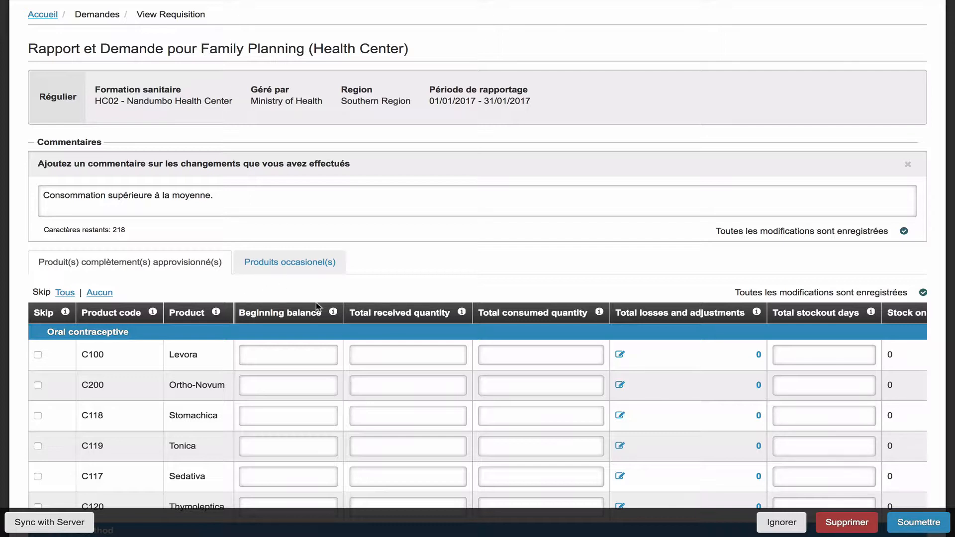
{"action": "mouse_move", "coordinate": [334, 313]}
{"action": "mouse_move", "coordinate": [462, 317]}
{"action": "left_click", "coordinate": [65, 293]}
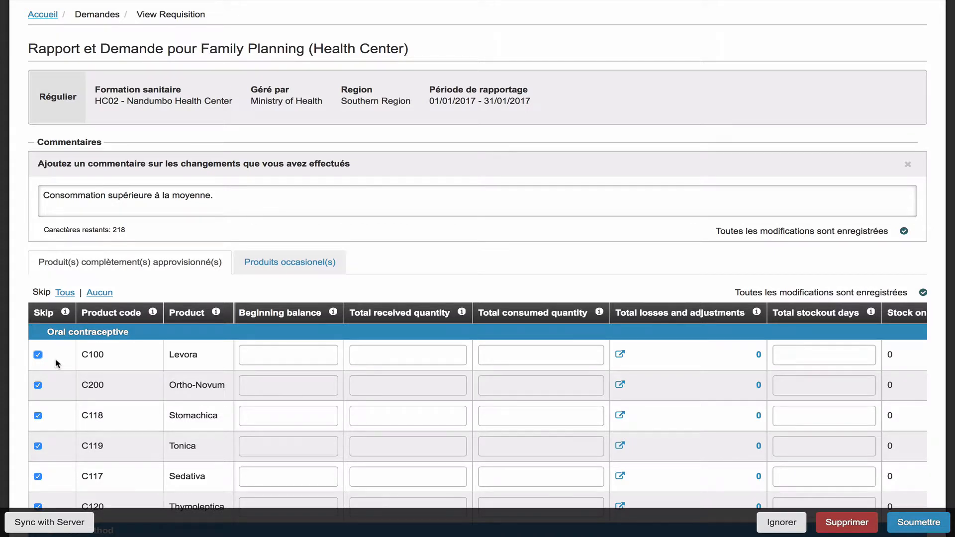
{"action": "left_click", "coordinate": [38, 355]}
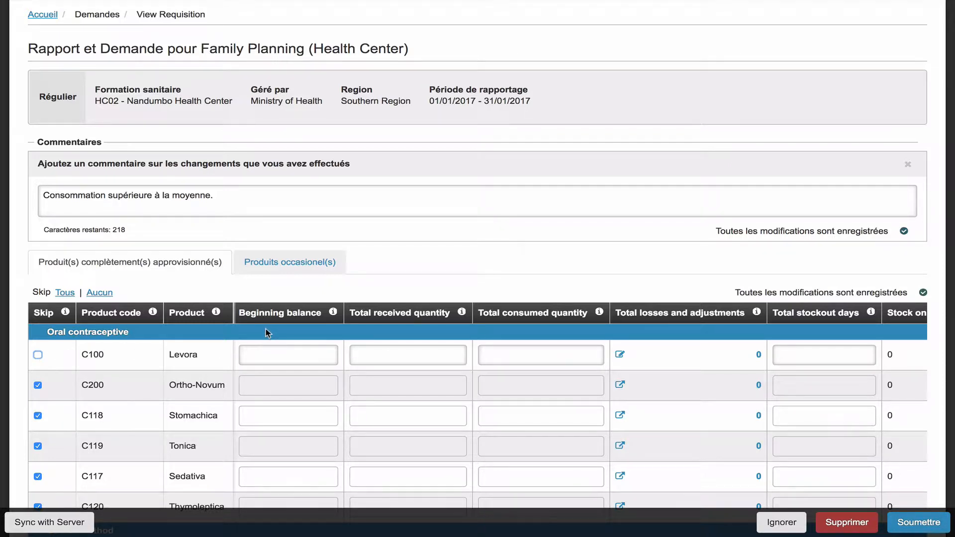
For Levora, enter a beginning balance of 2000, a total received quantity of 1000 and a total consumed quantity of 2000
{"action": "left_click", "coordinate": [254, 355]}
{"action": "type", "text": "2000"}
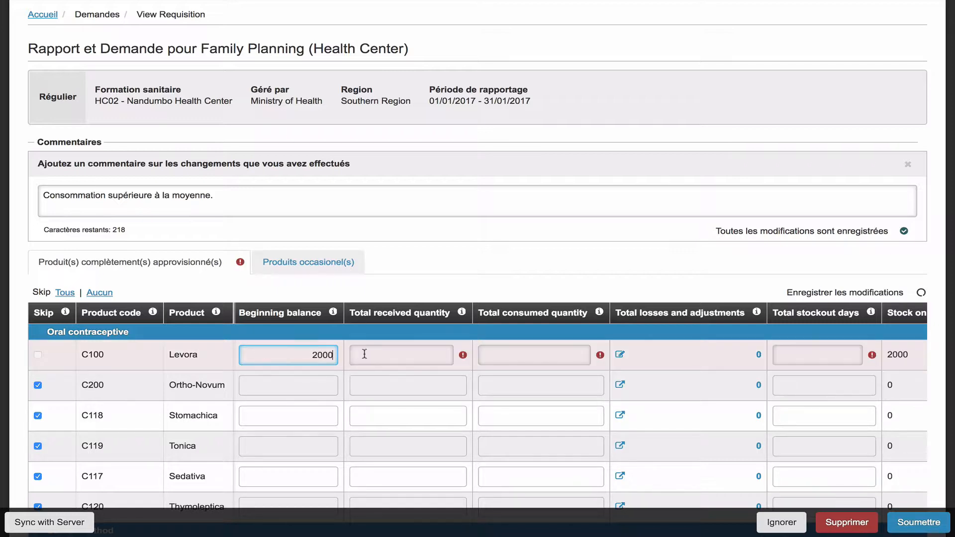
{"action": "left_click", "coordinate": [376, 354]}
{"action": "type", "text": "1000"}
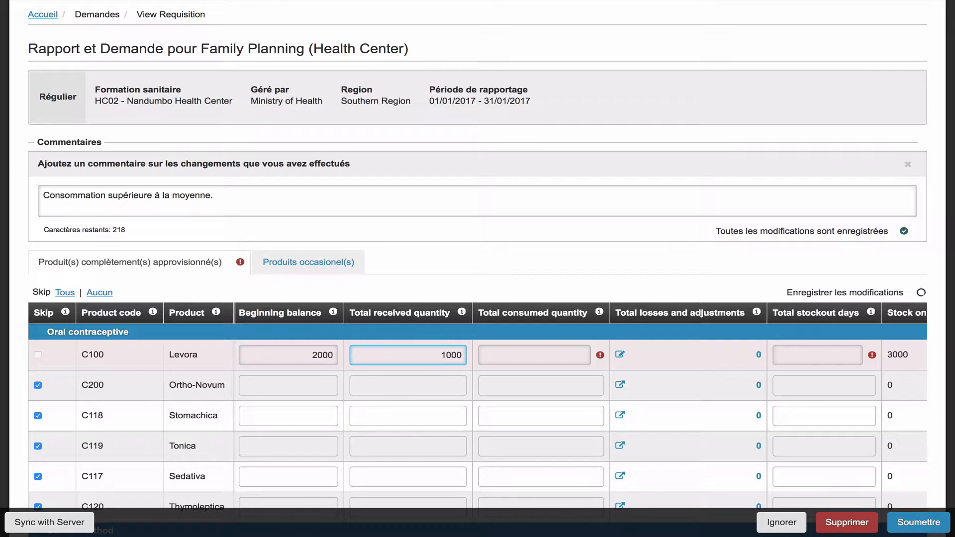
{"action": "left_click", "coordinate": [515, 352]}
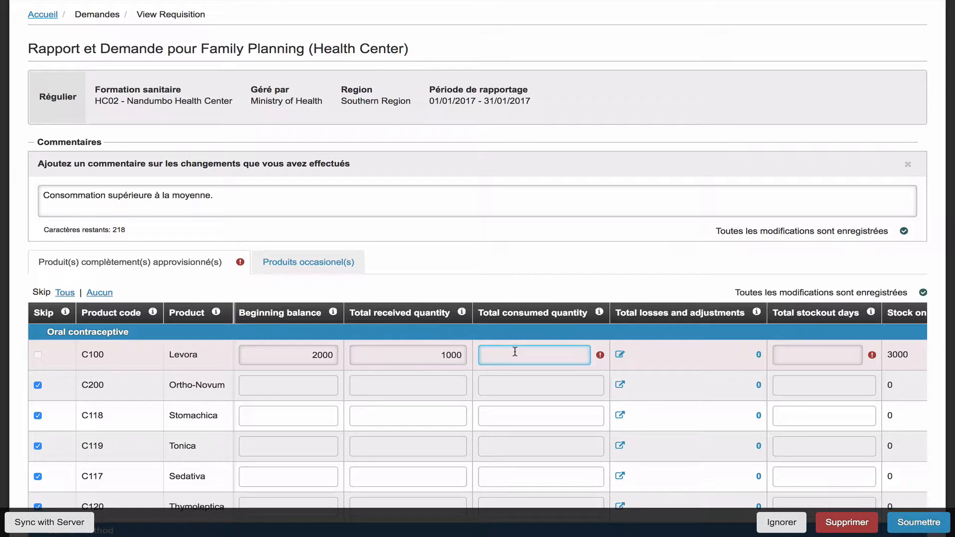
{"action": "type", "text": "2000"}
Record a loss of 20 for Levora with the reason Damaged and close the losses and adjustments dialog
{"action": "left_click", "coordinate": [620, 355]}
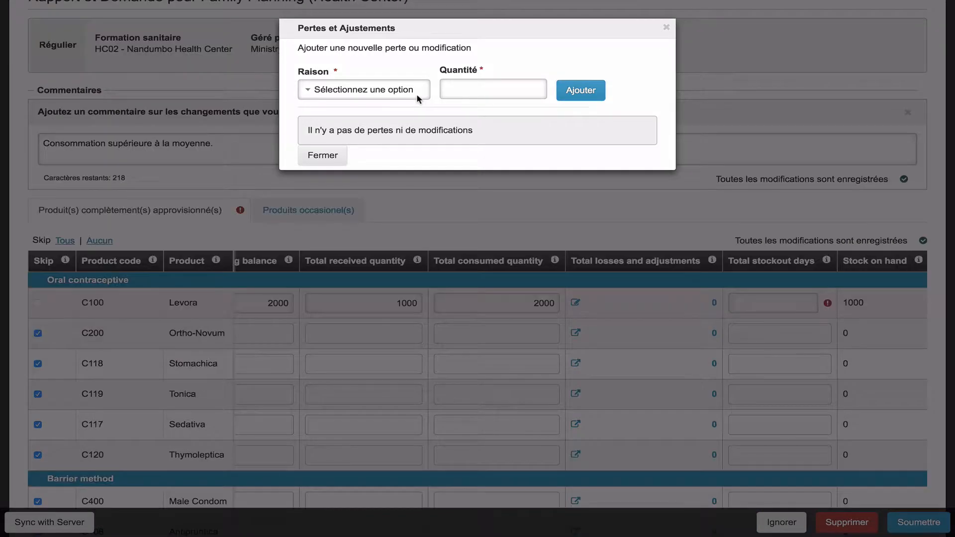
{"action": "left_click", "coordinate": [401, 90]}
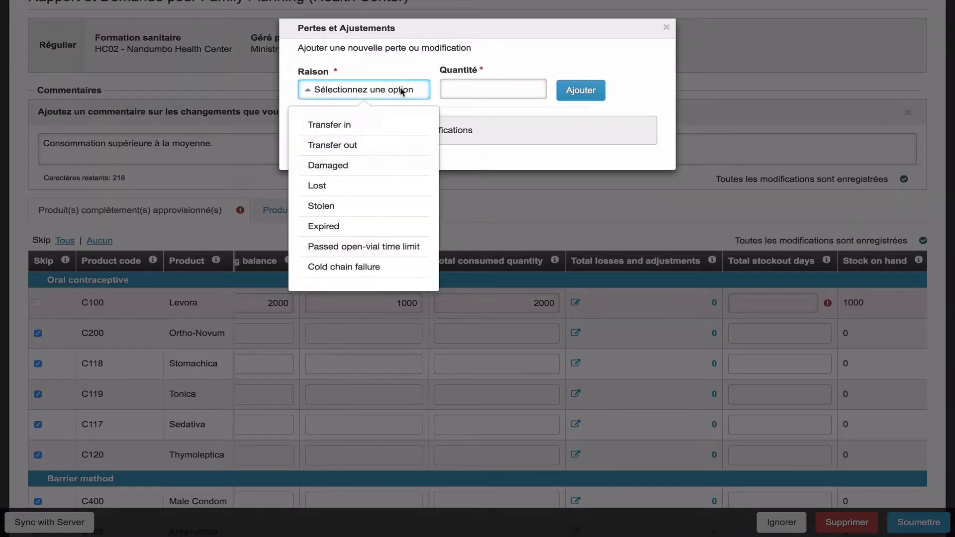
{"action": "left_click", "coordinate": [345, 167]}
{"action": "left_click", "coordinate": [465, 92]}
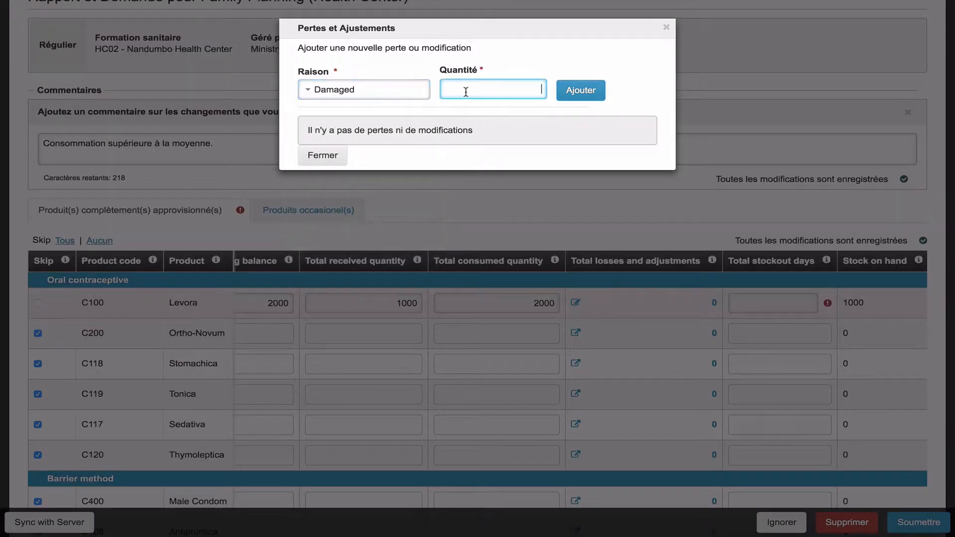
{"action": "type", "text": "20"}
{"action": "left_click", "coordinate": [568, 90]}
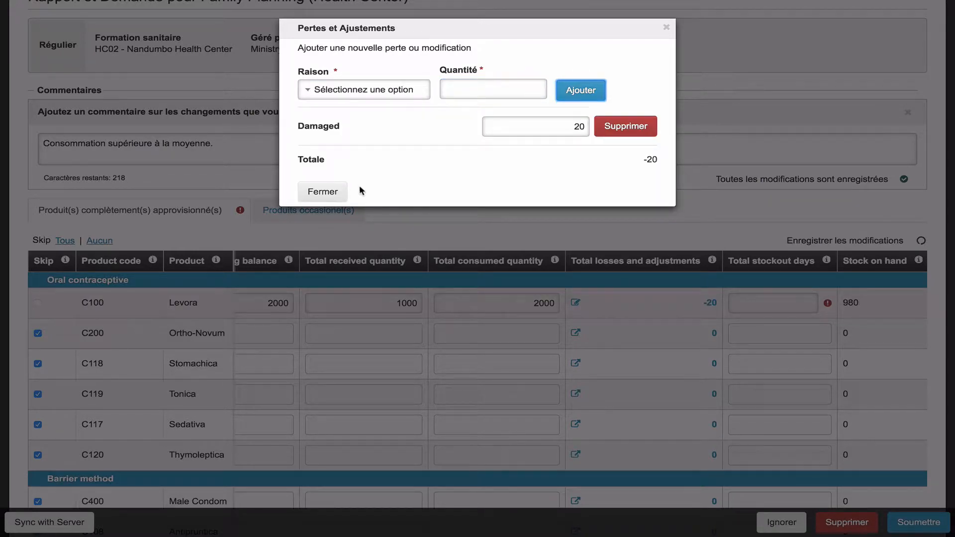
{"action": "left_click", "coordinate": [327, 194]}
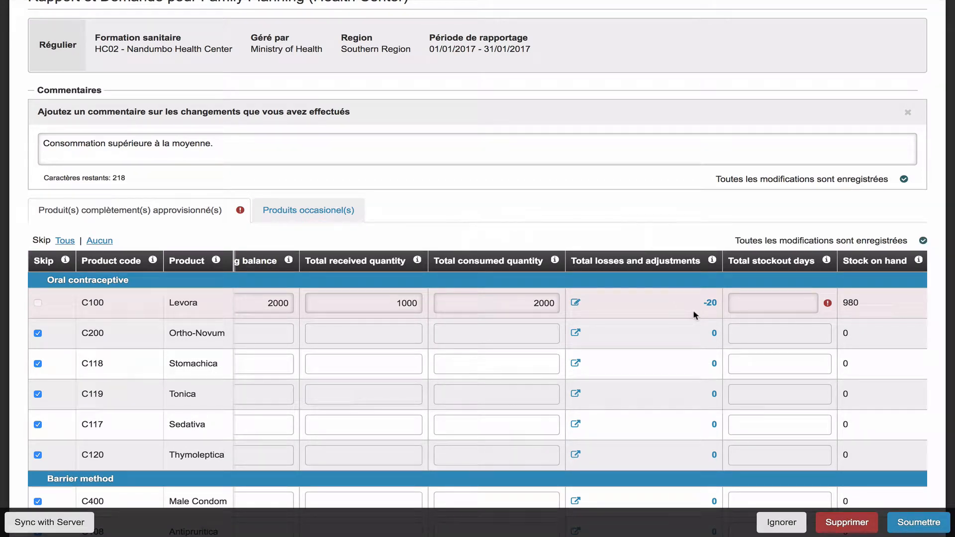
Set Levora's total stockout days to 0
{"action": "scroll", "coordinate": [694, 309], "scroll_direction": "right", "scroll_amount": 4}
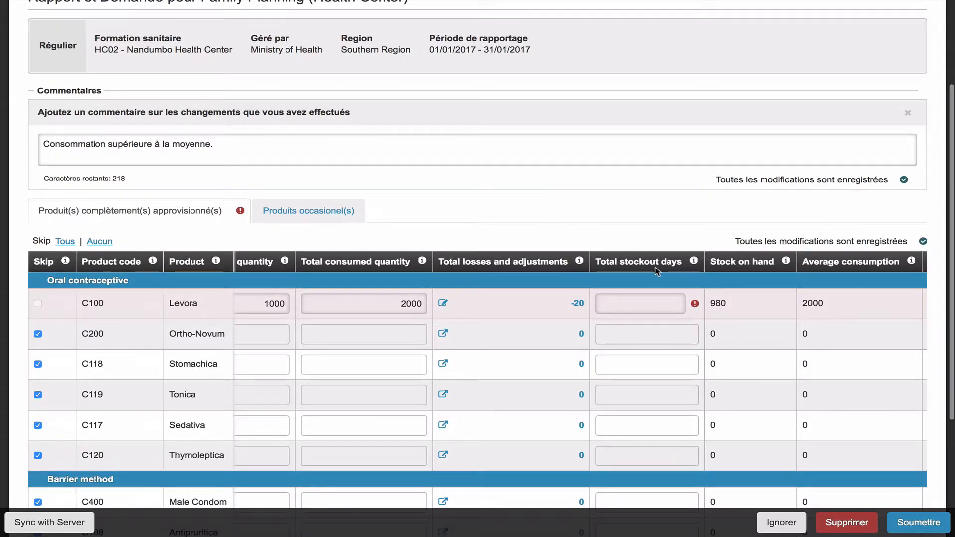
{"action": "left_click", "coordinate": [648, 304]}
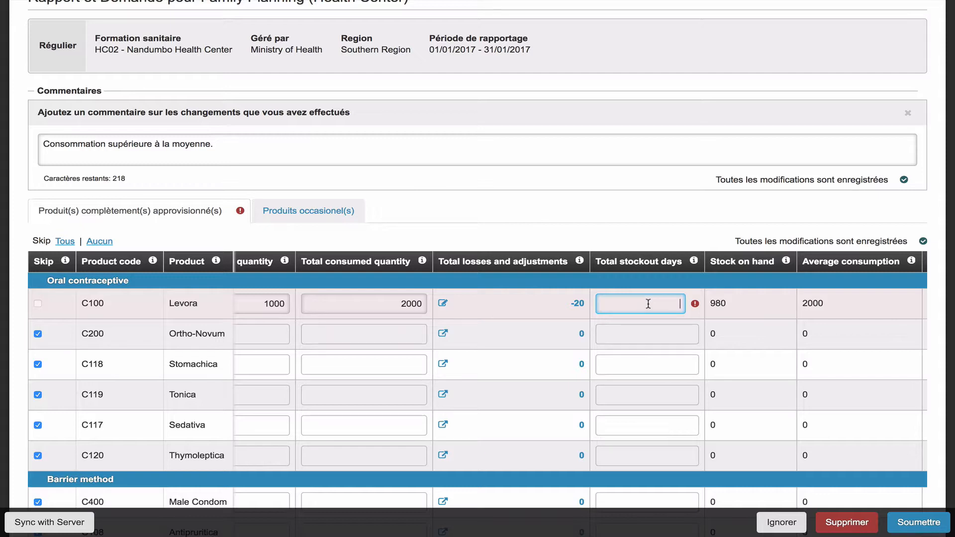
{"action": "type", "text": "0"}
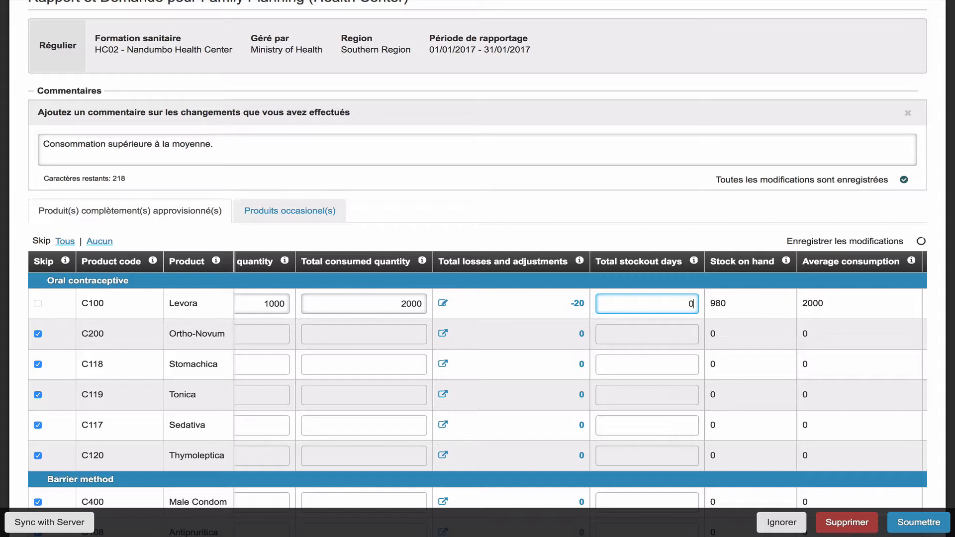
Examine Levora's calculated order quantity and price per pack, along with the explanations of these columns
{"action": "scroll", "coordinate": [532, 393], "scroll_direction": "right", "scroll_amount": 5}
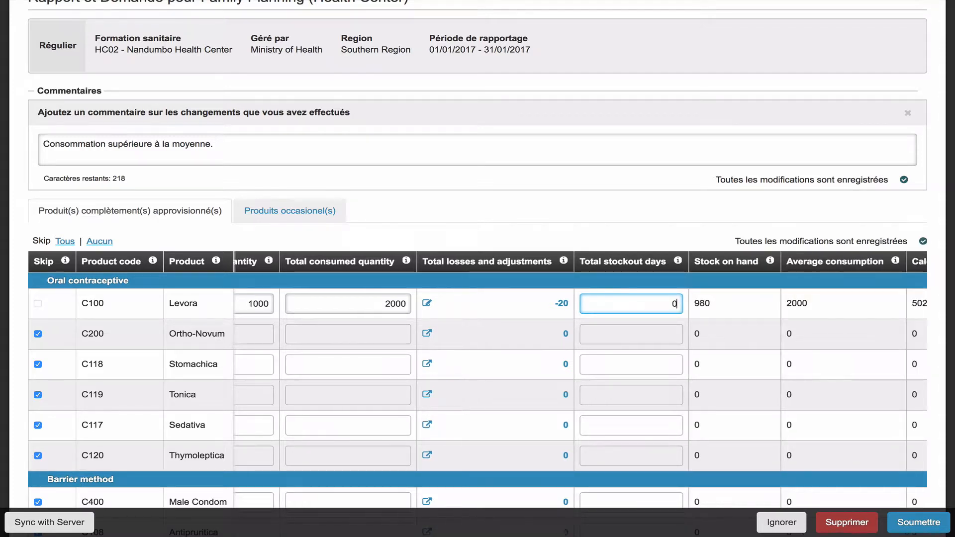
{"action": "scroll", "coordinate": [660, 305], "scroll_direction": "right", "scroll_amount": 3}
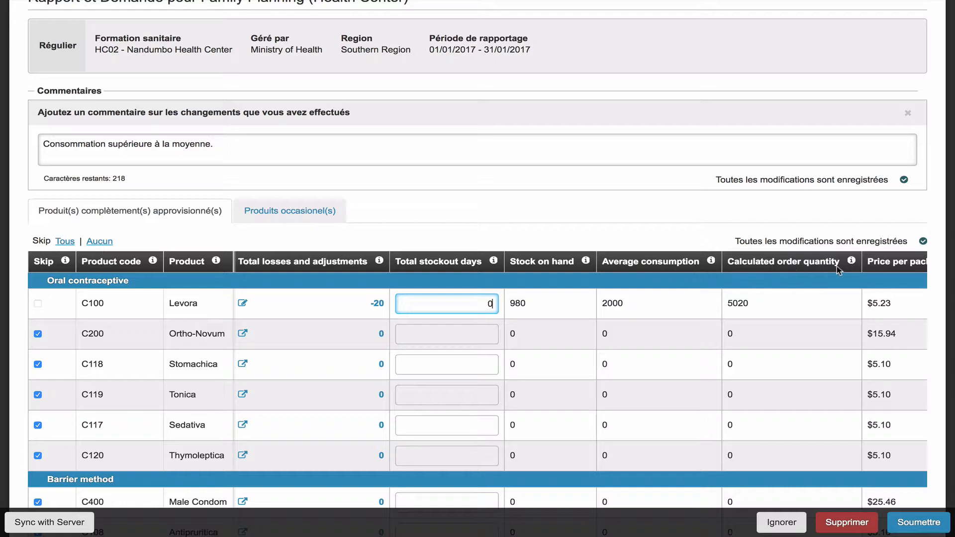
{"action": "mouse_move", "coordinate": [852, 262]}
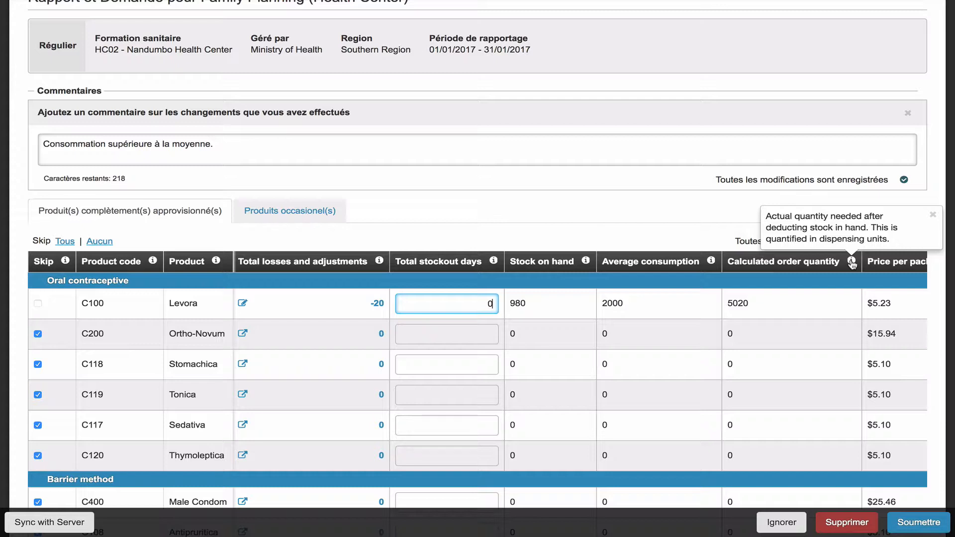
{"action": "scroll", "coordinate": [841, 282], "scroll_direction": "down", "scroll_amount": 2}
{"action": "scroll", "coordinate": [719, 244], "scroll_direction": "right", "scroll_amount": 2}
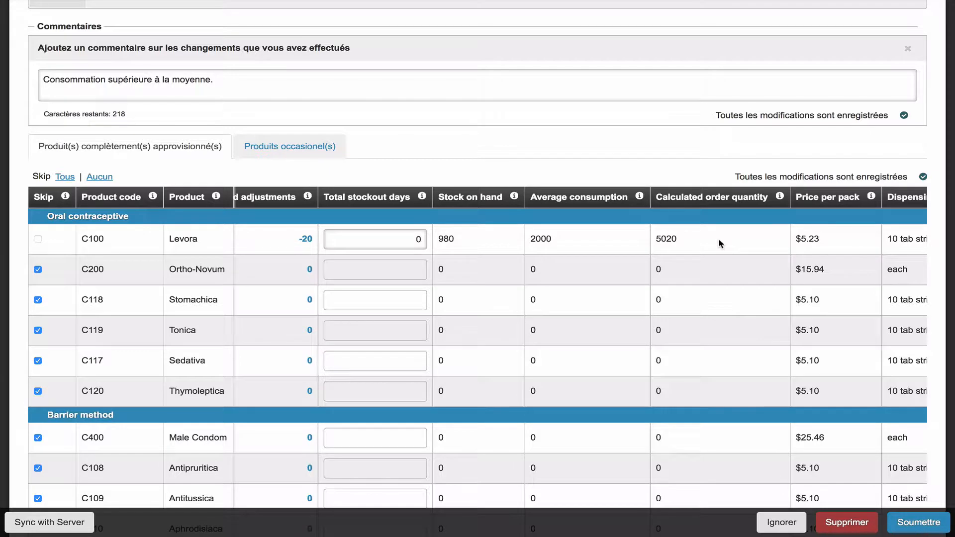
{"action": "scroll", "coordinate": [718, 238], "scroll_direction": "right", "scroll_amount": 3}
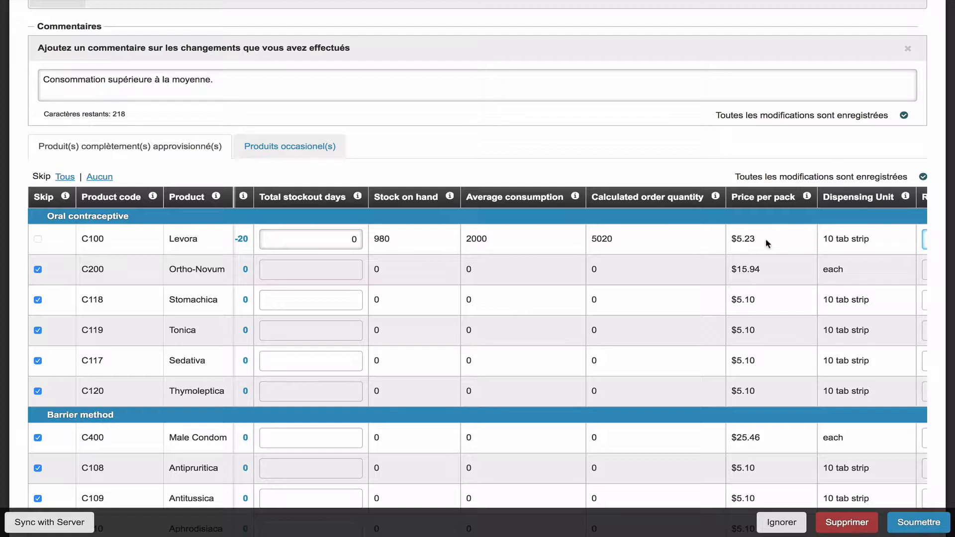
{"action": "mouse_move", "coordinate": [807, 199]}
{"action": "mouse_move", "coordinate": [715, 198]}
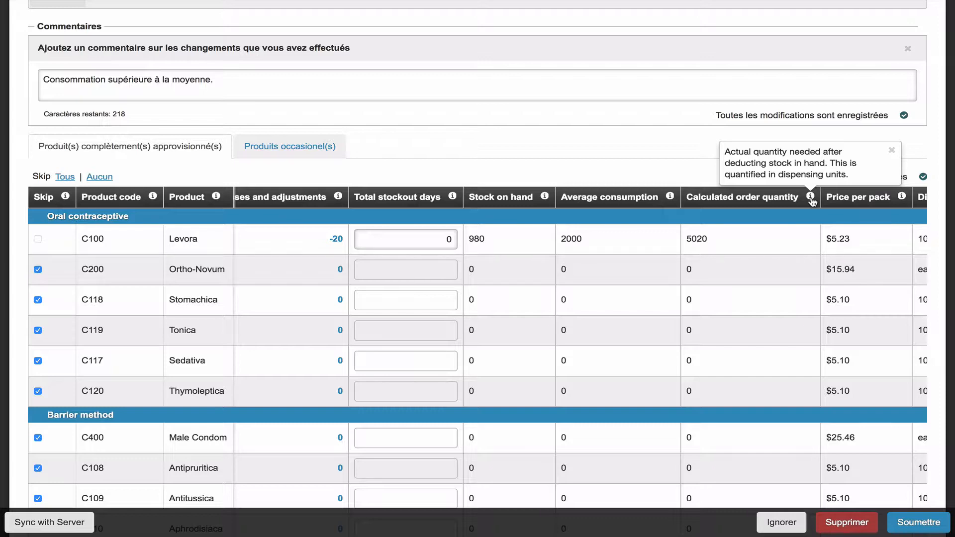
Request 7000 of Levora with the explanation "Consommation supérieure à la moyenne à cause de la fermeture d’une formation sanitaire dans les environs."
{"action": "scroll", "coordinate": [800, 237], "scroll_direction": "right", "scroll_amount": 3}
{"action": "scroll", "coordinate": [798, 234], "scroll_direction": "right", "scroll_amount": 5}
{"action": "left_click", "coordinate": [800, 238]}
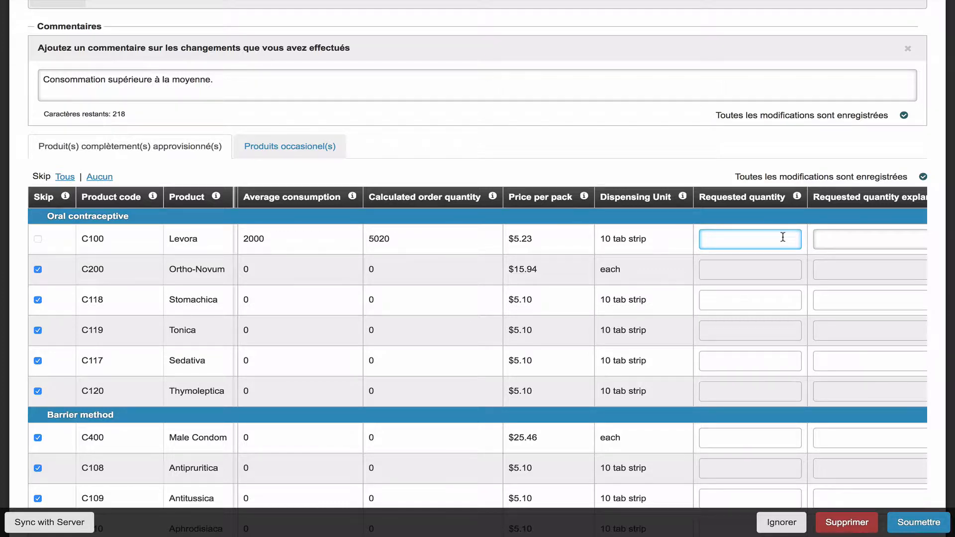
{"action": "type", "text": "7000"}
{"action": "left_click", "coordinate": [834, 238]}
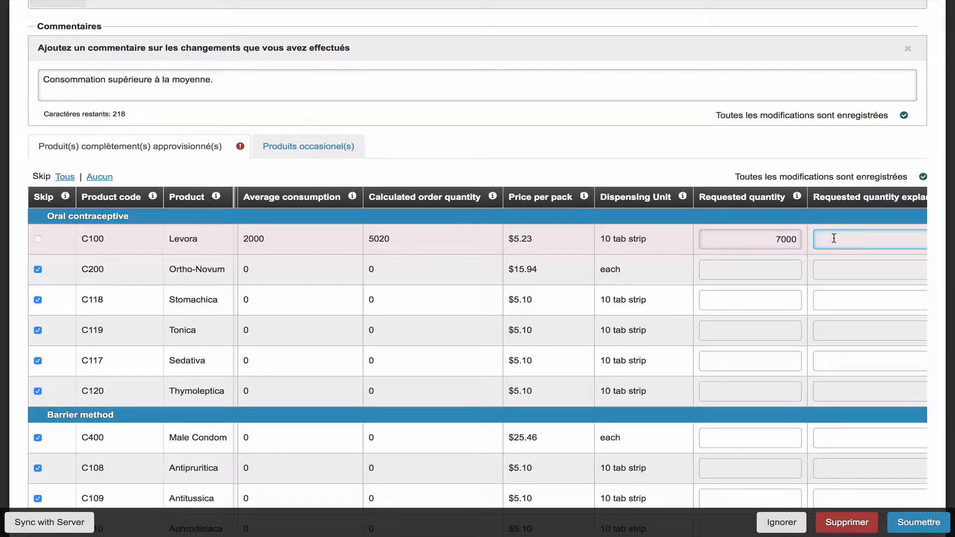
{"action": "type", "text": "Consommation supérieure à la moyenne à cause de la fermeture d’une formation sanitaire dans les environs."}
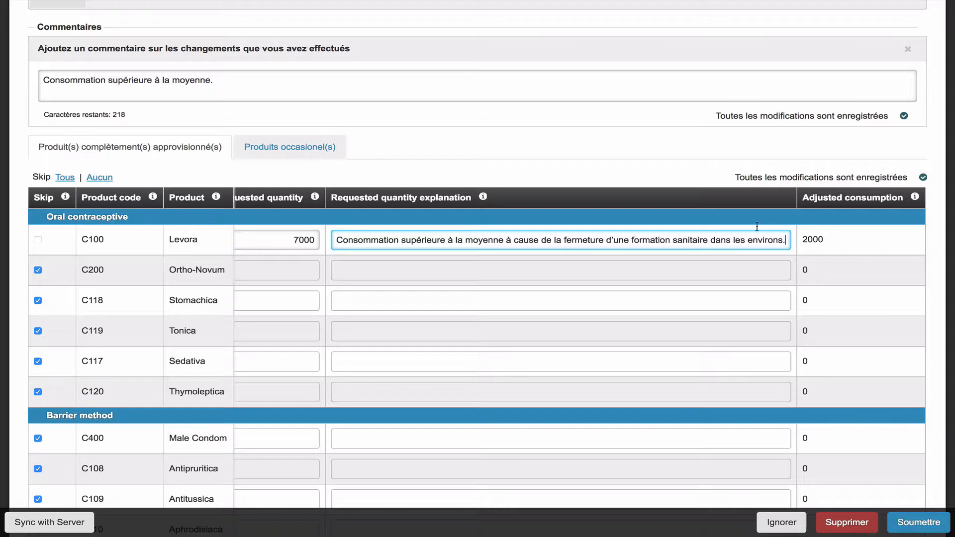
Start adding an occasional product, choosing the category Injectable hormonal contraceptive and the product Depo-Estradiol
{"action": "left_click", "coordinate": [316, 152]}
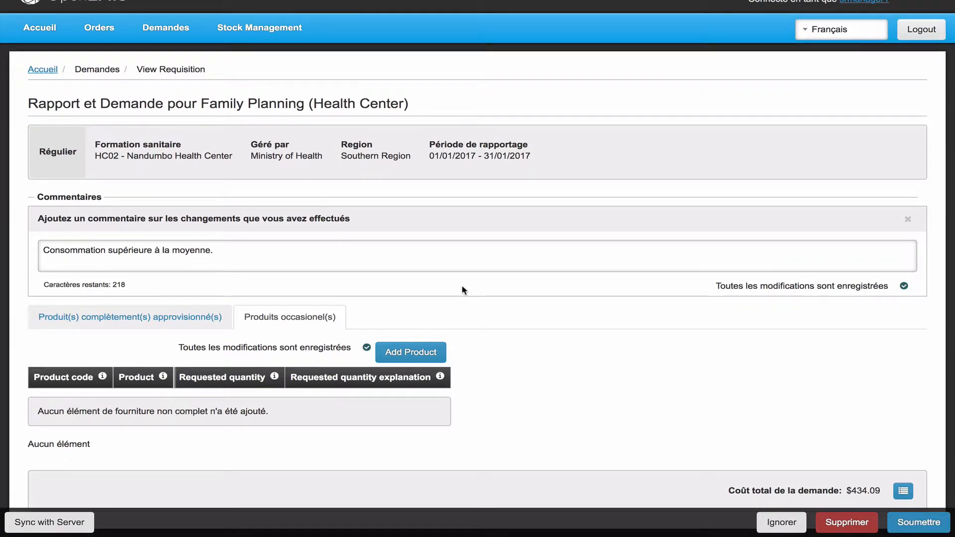
{"action": "left_click", "coordinate": [416, 359]}
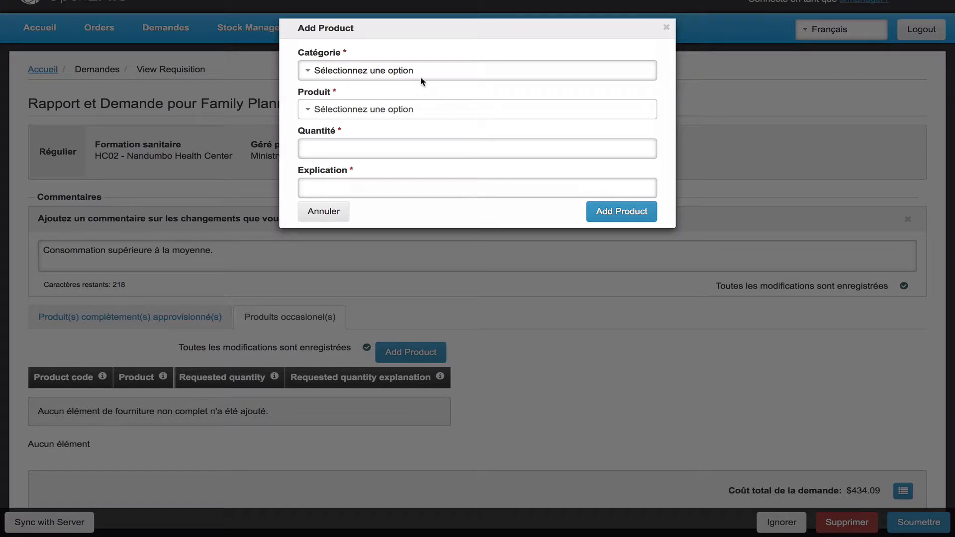
{"action": "left_click", "coordinate": [411, 75]}
{"action": "left_click", "coordinate": [412, 103]}
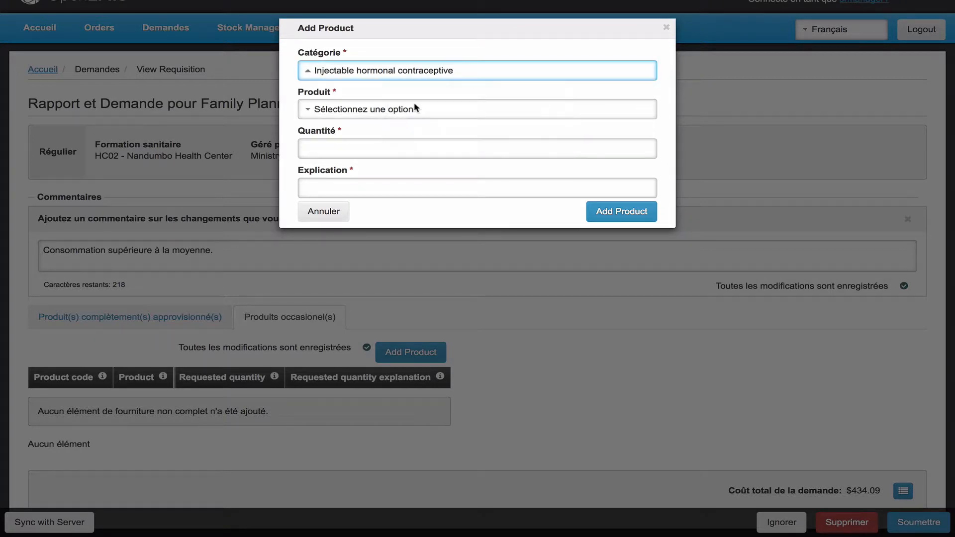
{"action": "left_click", "coordinate": [411, 110]}
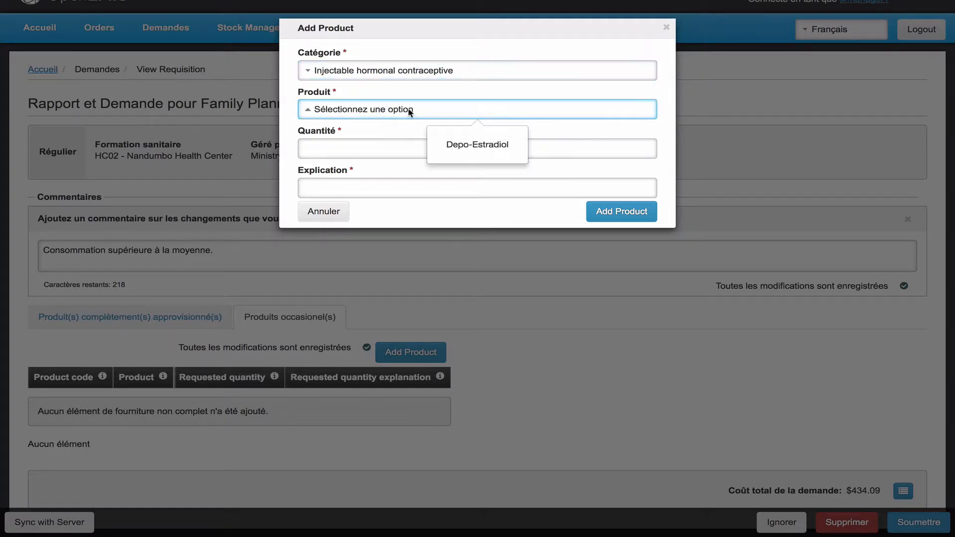
{"action": "left_click", "coordinate": [449, 145]}
Set the Depo-Estradiol quantity to 100 with the explanation "Produit épuisé au cours de la dernière période." and add the product to the requisition
{"action": "left_click", "coordinate": [417, 151]}
{"action": "type", "text": "100"}
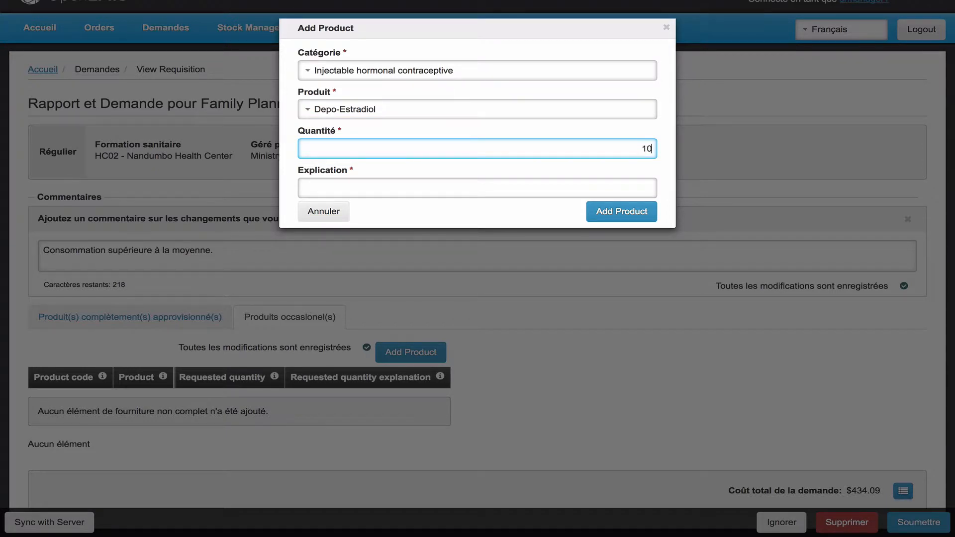
{"action": "left_click", "coordinate": [374, 185]}
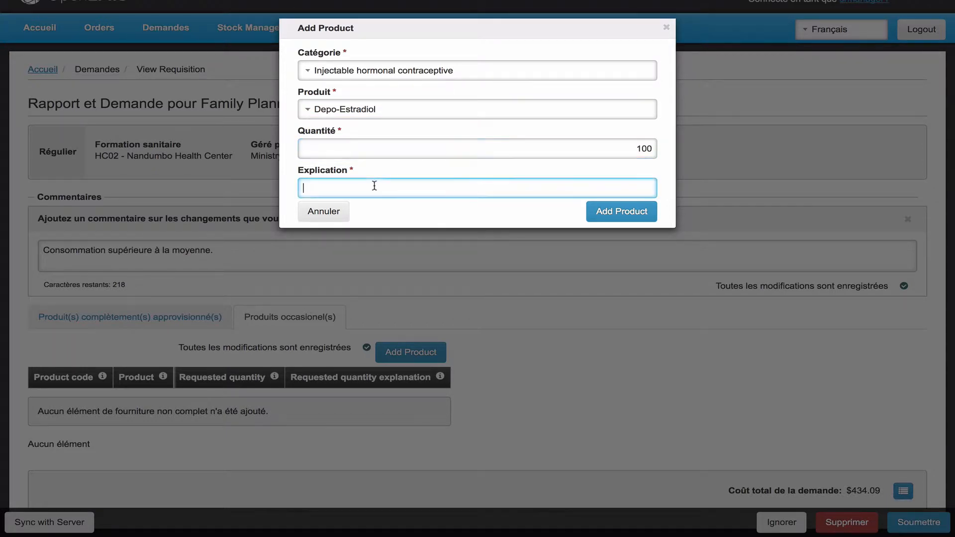
{"action": "type", "text": "Produit épuisé au cours de la dernière période."}
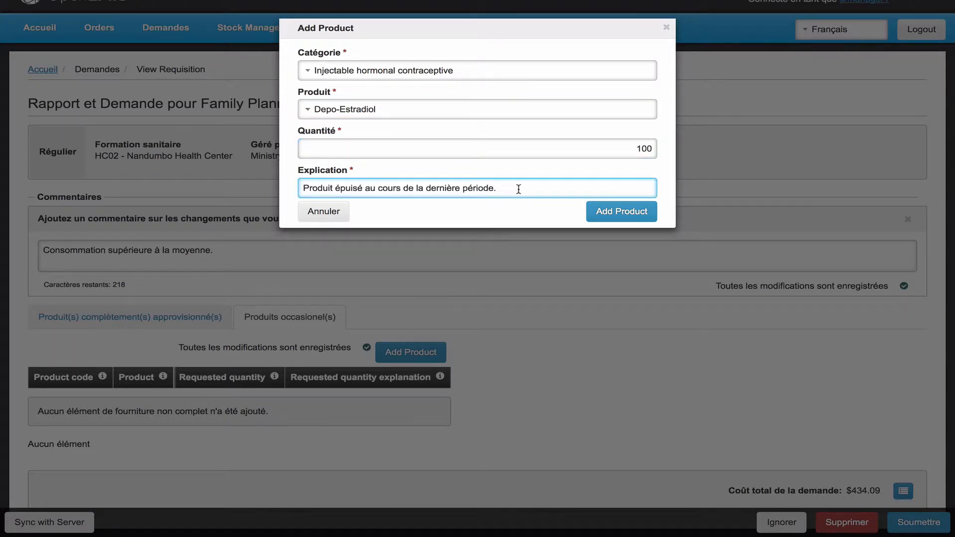
{"action": "left_click", "coordinate": [609, 211]}
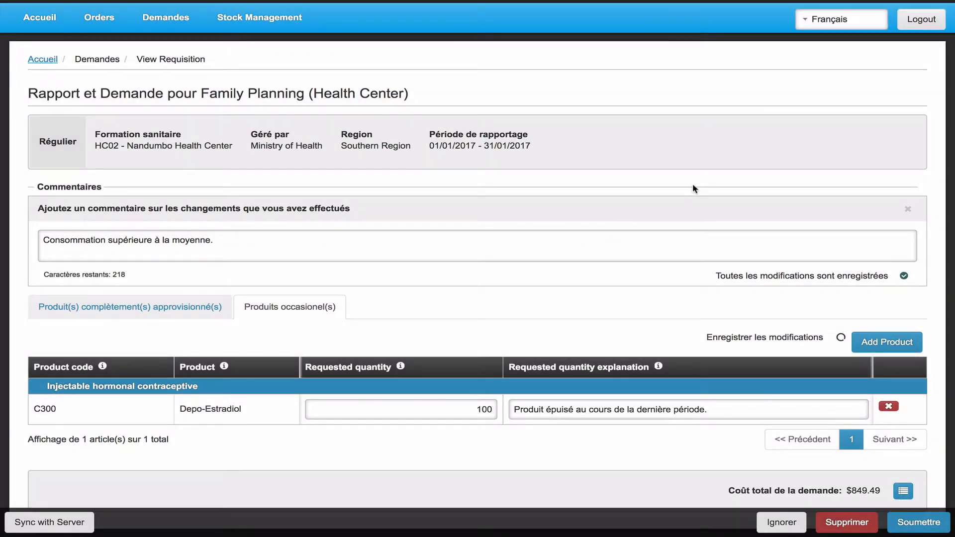
Turn on the computer's Wi-Fi to bring the requisition back online
{"action": "scroll", "coordinate": [695, 188], "scroll_direction": "up", "scroll_amount": 1}
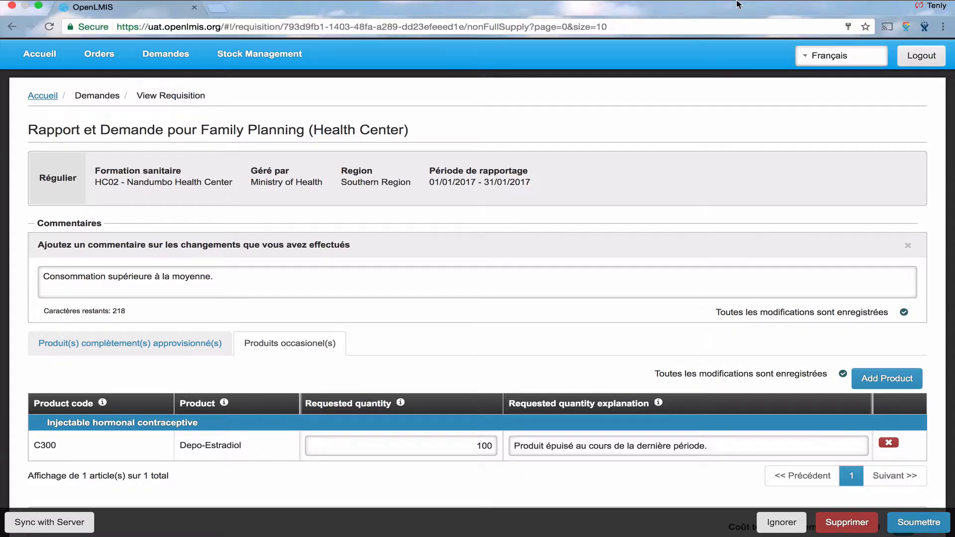
{"action": "left_click", "coordinate": [724, 7]}
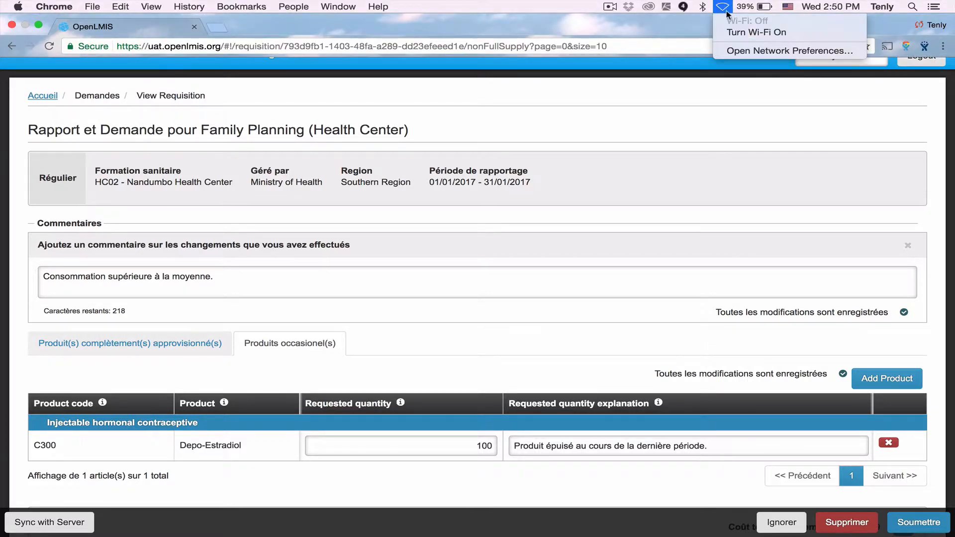
{"action": "left_click", "coordinate": [736, 33]}
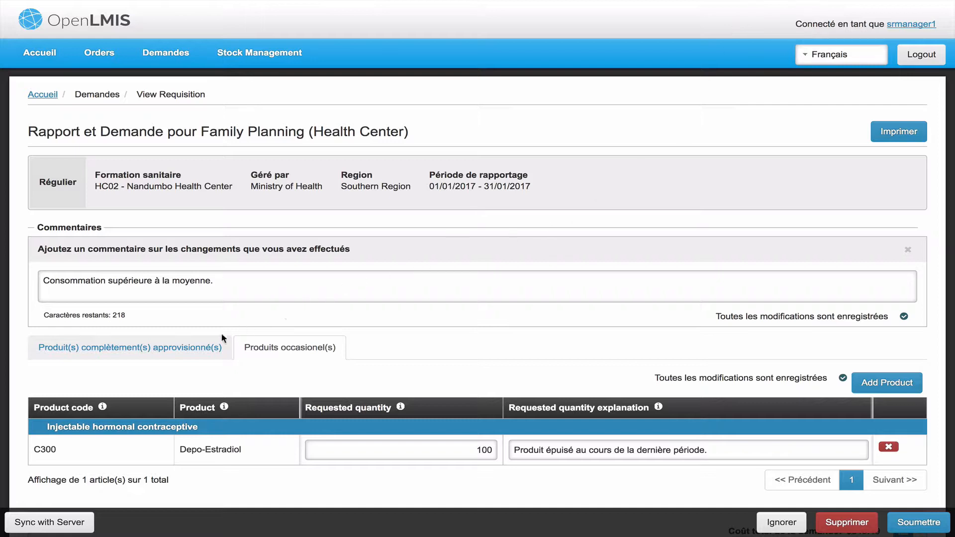
Review the entries for the fully supplied products and the requisition's total cost
{"action": "left_click", "coordinate": [191, 348]}
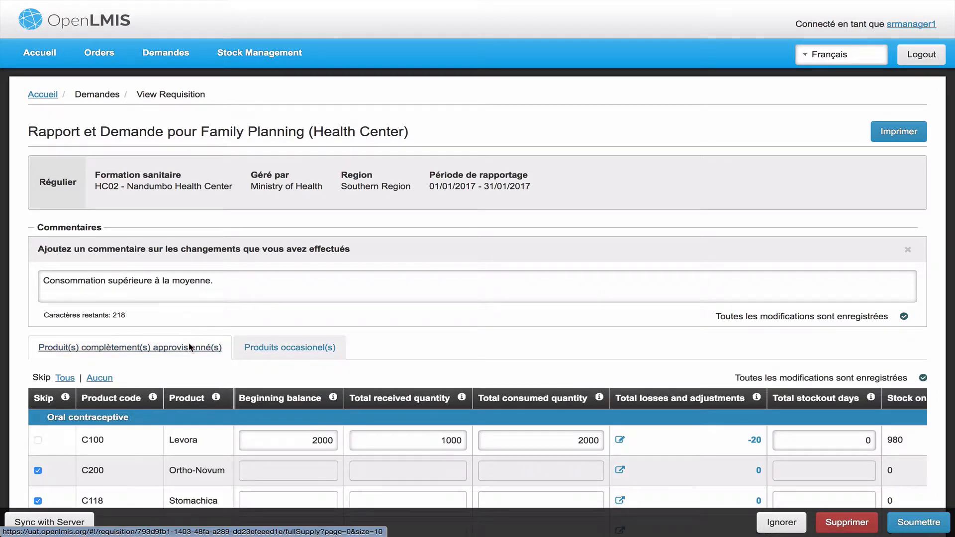
{"action": "scroll", "coordinate": [518, 432], "scroll_direction": "down", "scroll_amount": 2}
{"action": "scroll", "coordinate": [518, 435], "scroll_direction": "down", "scroll_amount": 2}
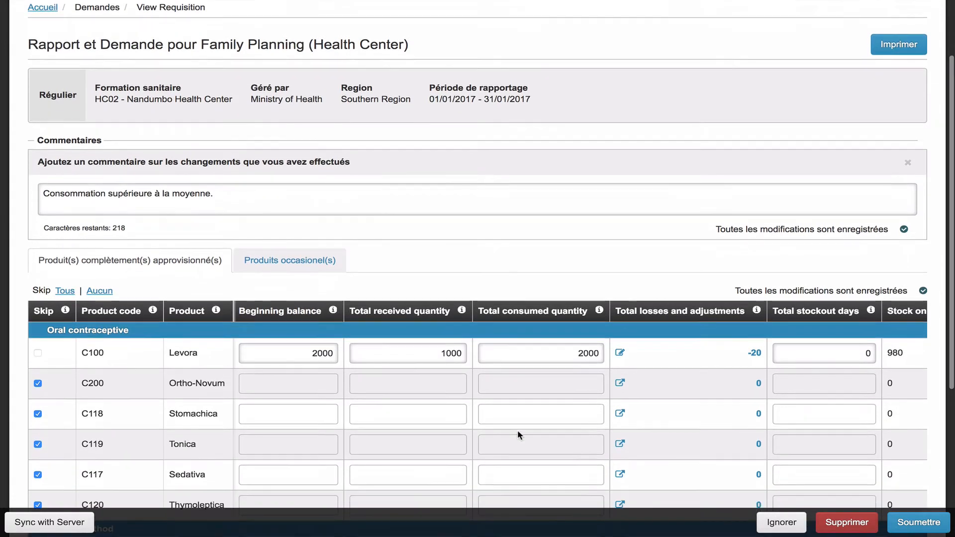
{"action": "scroll", "coordinate": [518, 435], "scroll_direction": "right", "scroll_amount": 3}
{"action": "scroll", "coordinate": [517, 435], "scroll_direction": "right", "scroll_amount": 4}
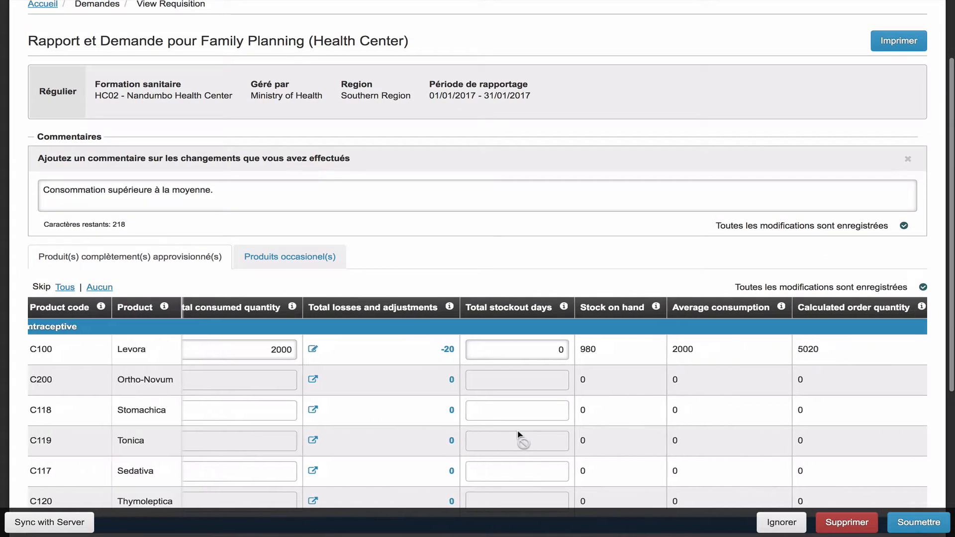
{"action": "scroll", "coordinate": [518, 434], "scroll_direction": "left", "scroll_amount": 1}
{"action": "scroll", "coordinate": [518, 434], "scroll_direction": "down", "scroll_amount": 5}
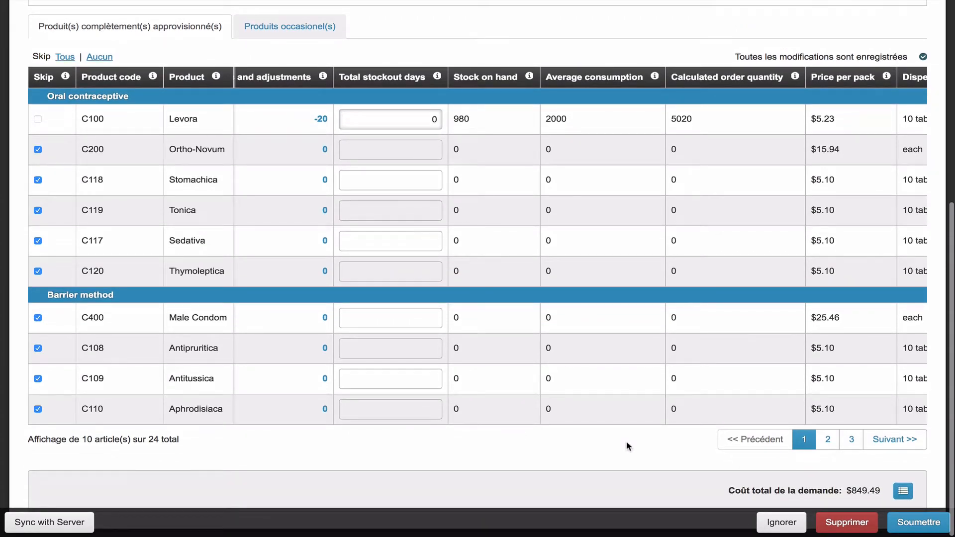
{"action": "scroll", "coordinate": [875, 505], "scroll_direction": "left", "scroll_amount": 8}
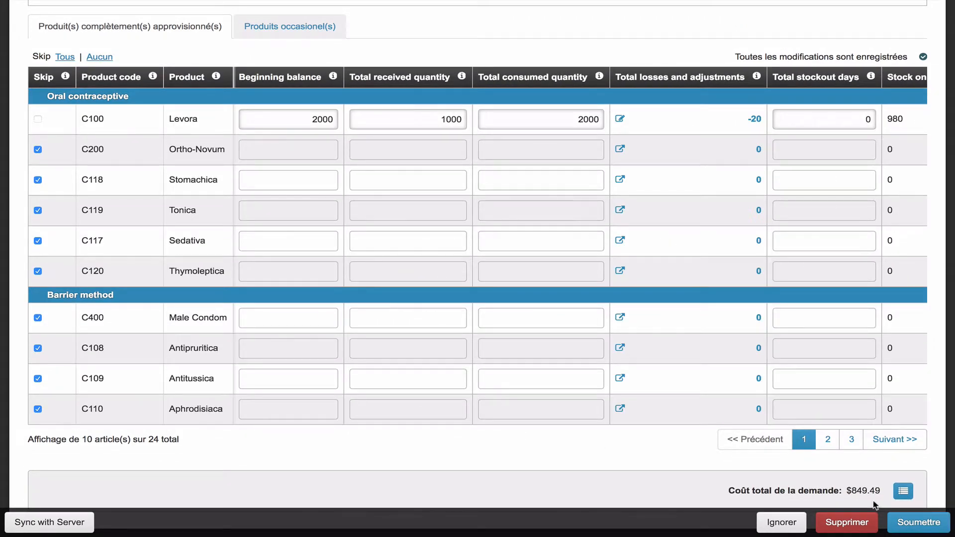
Submit the January 2017 Family Planning requisition and confirm the submission
{"action": "left_click", "coordinate": [905, 523]}
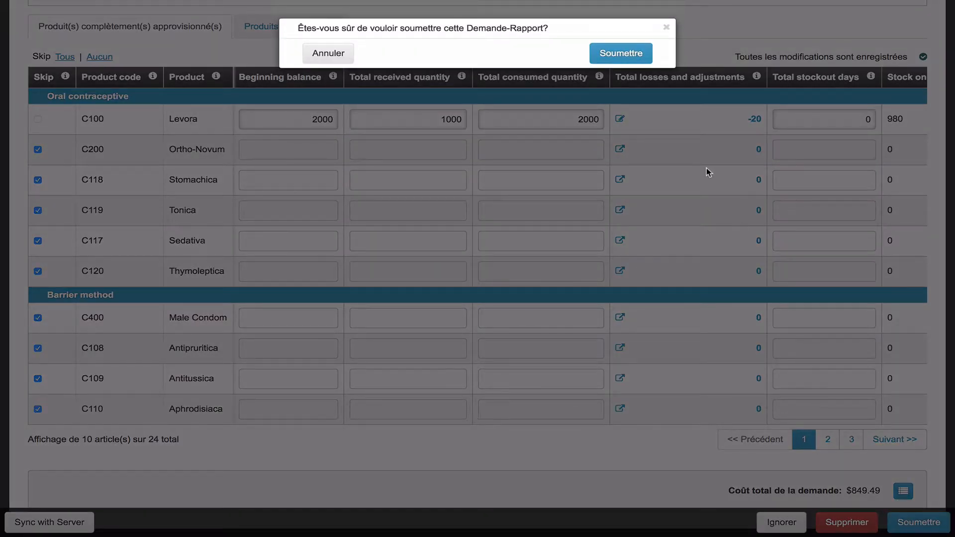
{"action": "left_click", "coordinate": [630, 58]}
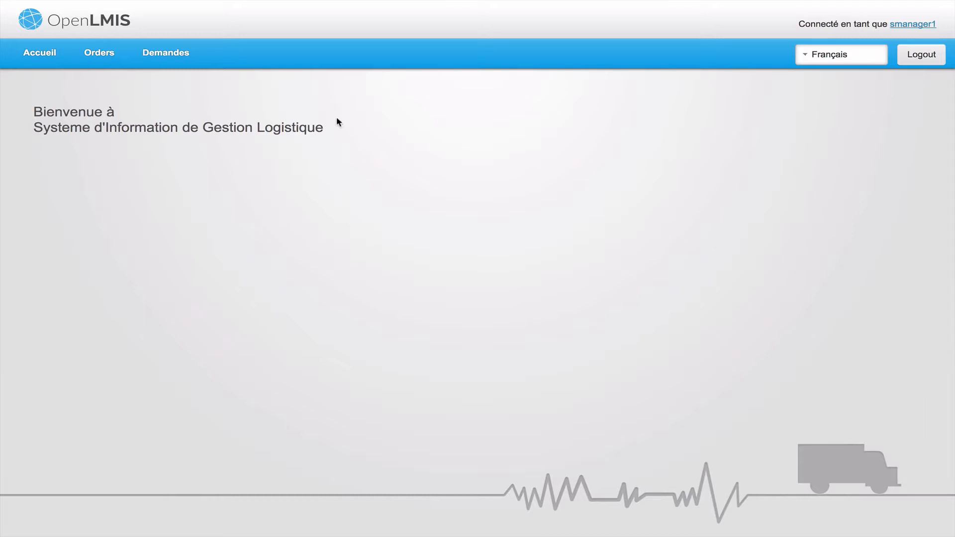
Find Nandumbo Health Center's regular Family Planning requisitions and open the submitted Jan2017 one for authorization
{"action": "left_click", "coordinate": [167, 54]}
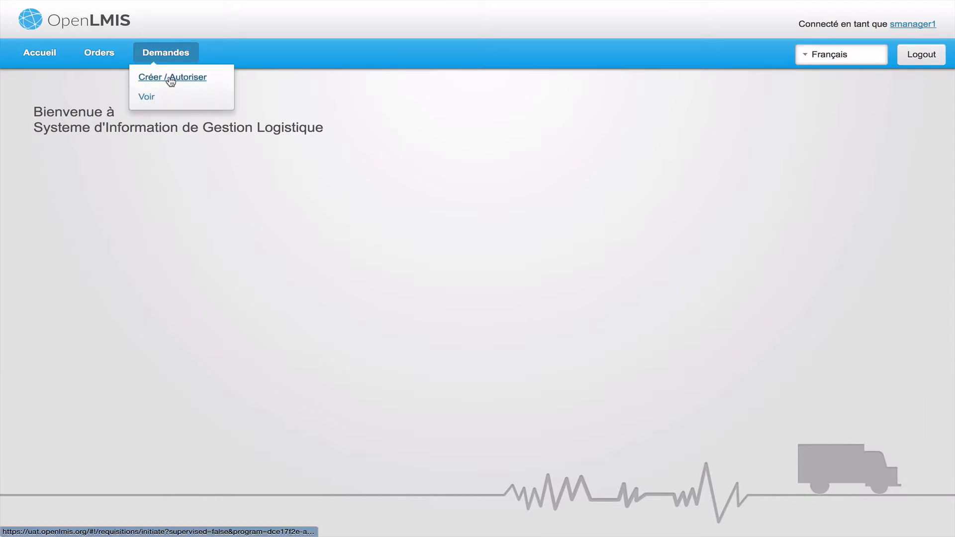
{"action": "left_click", "coordinate": [168, 77]}
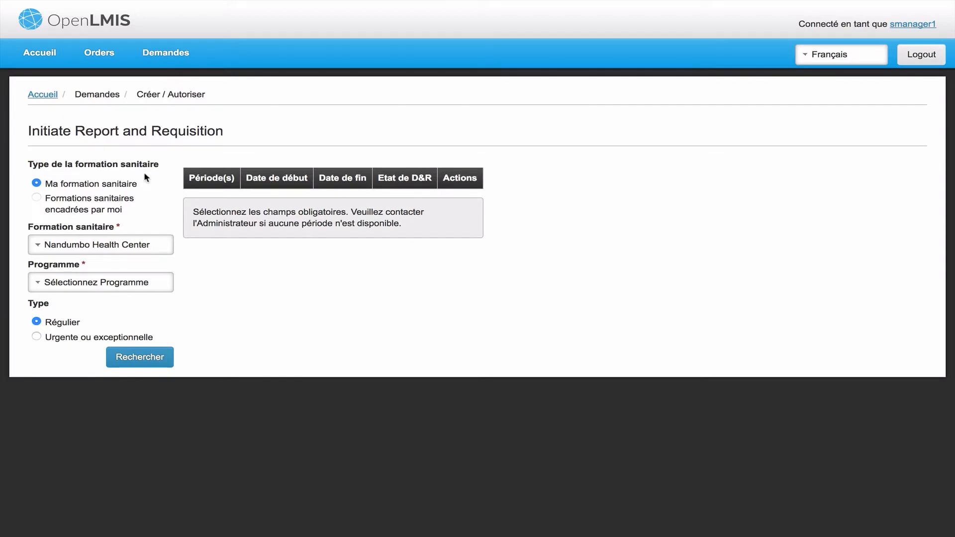
{"action": "left_click", "coordinate": [122, 282]}
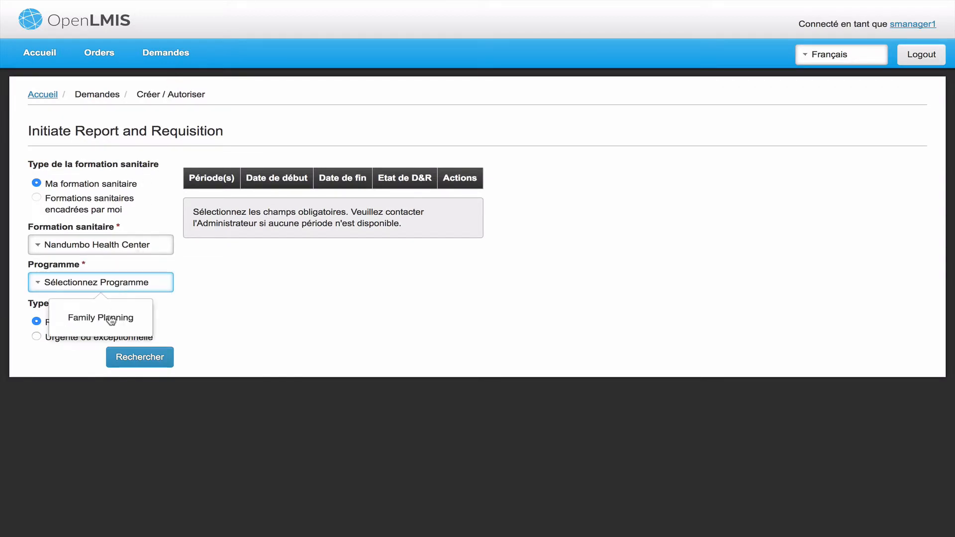
{"action": "left_click", "coordinate": [110, 318]}
{"action": "left_click", "coordinate": [124, 357]}
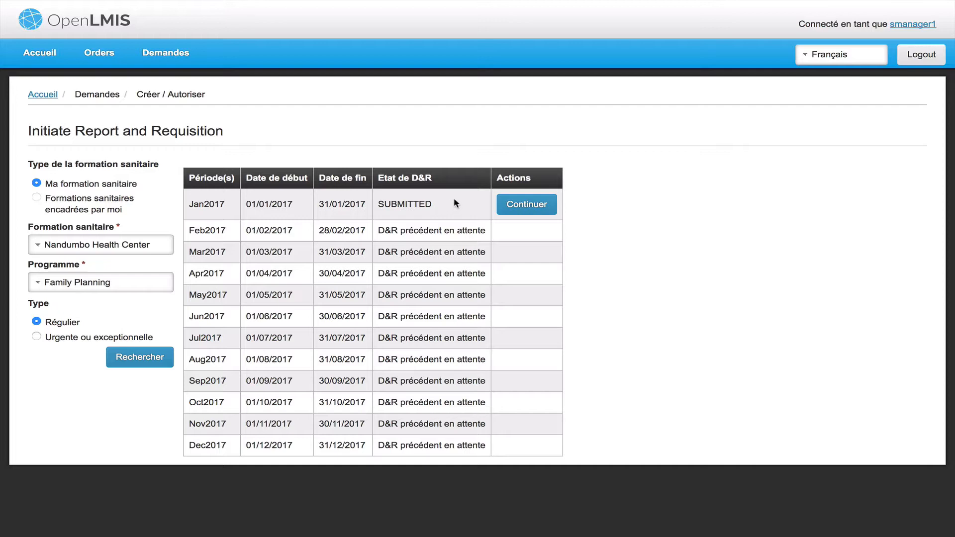
{"action": "left_click", "coordinate": [517, 206]}
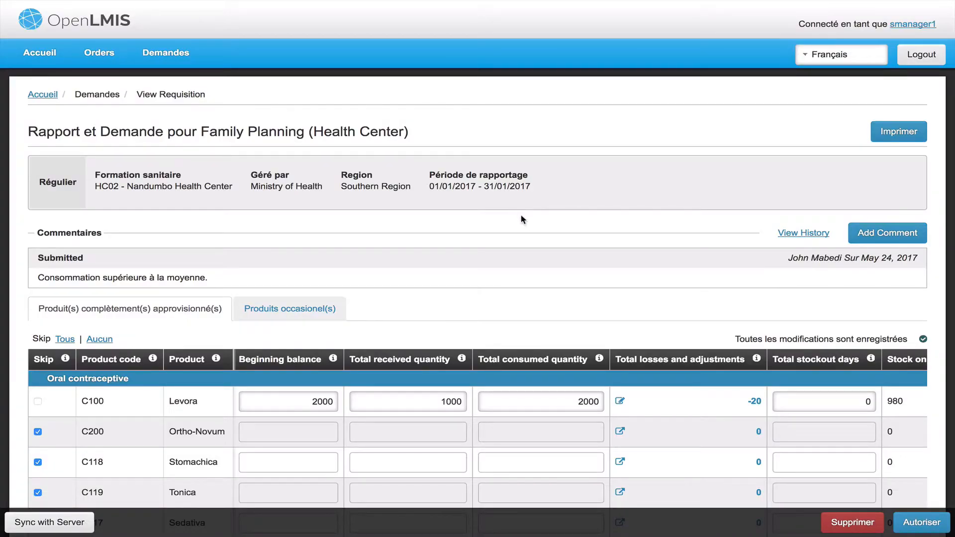
Inspect Levora's editable total consumed quantity, total received quantity and beginning balance
{"action": "scroll", "coordinate": [542, 297], "scroll_direction": "down", "scroll_amount": 2}
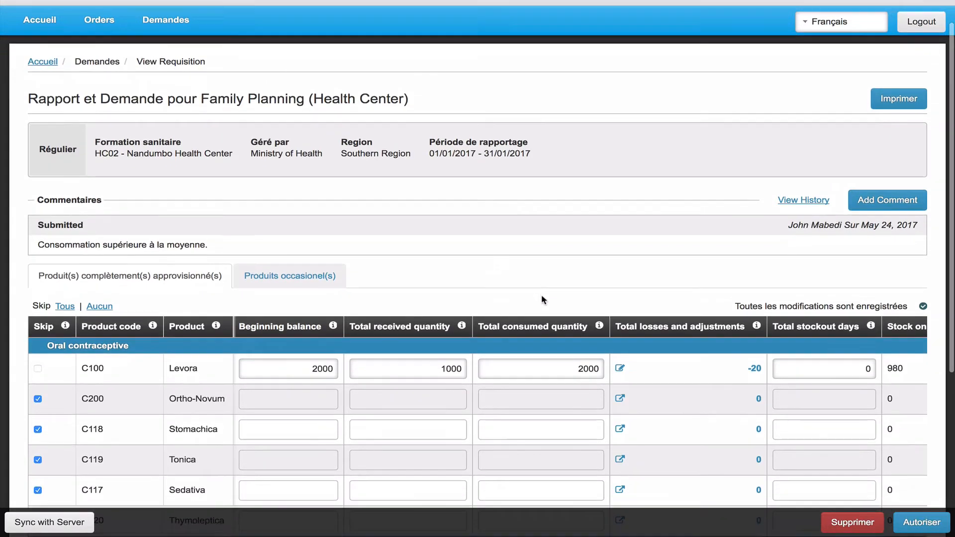
{"action": "left_click", "coordinate": [551, 343]}
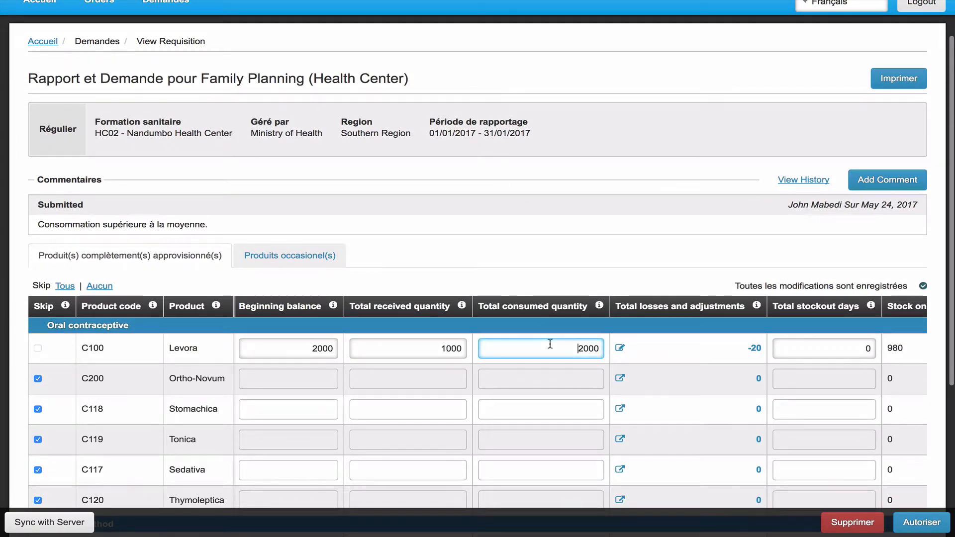
{"action": "left_click", "coordinate": [430, 345]}
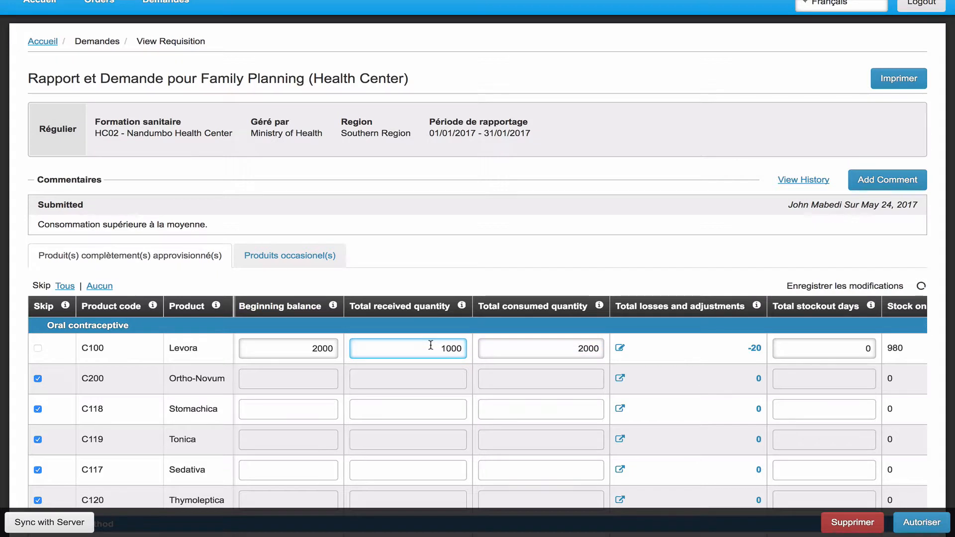
{"action": "left_click", "coordinate": [308, 349]}
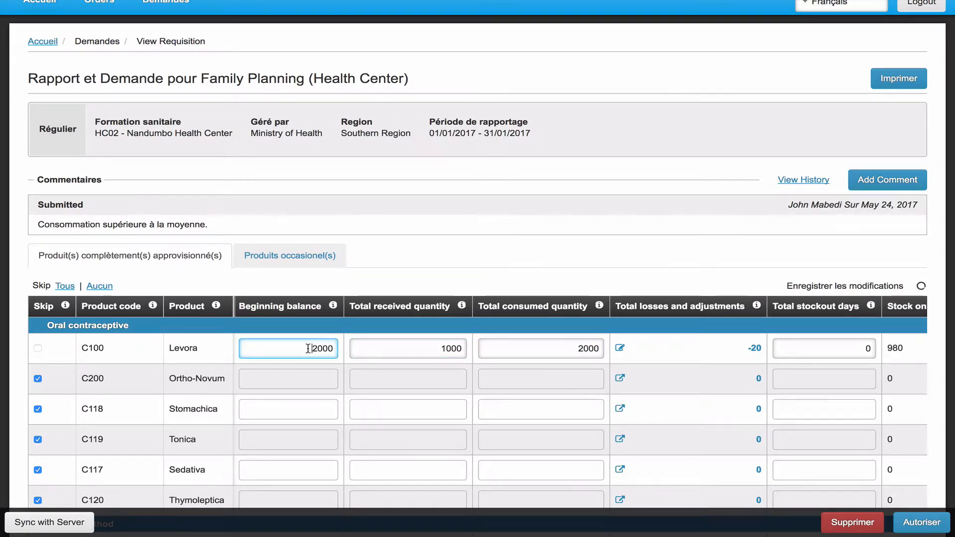
Add the comment "Demande approuvée, pas de problèmes." to the submitted requisition
{"action": "left_click", "coordinate": [856, 185]}
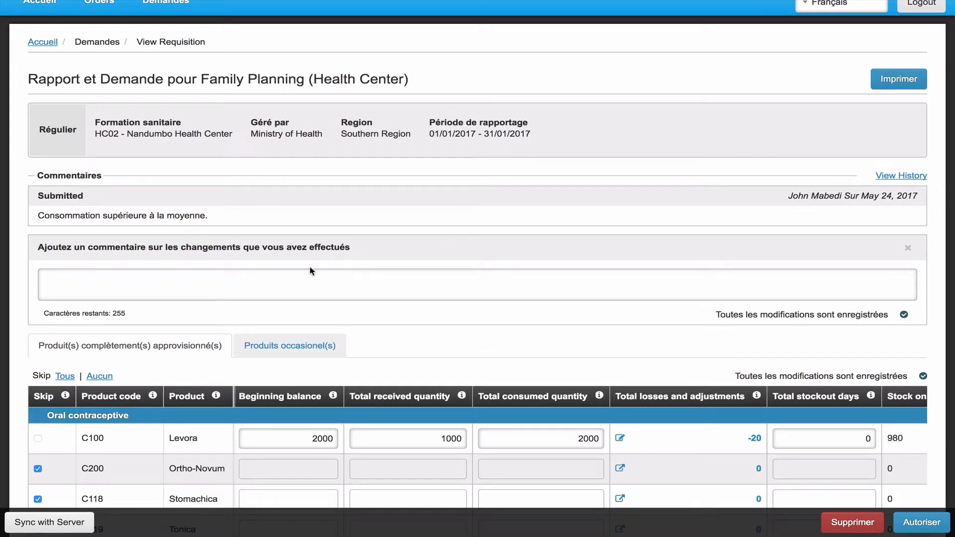
{"action": "left_click", "coordinate": [188, 277]}
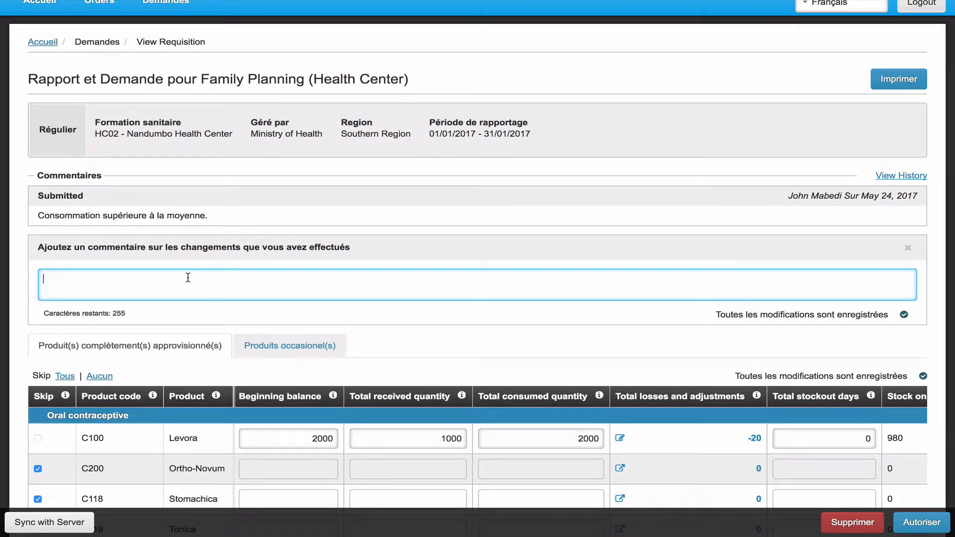
{"action": "type", "text": "Demande approuvée, pas de problèmes."}
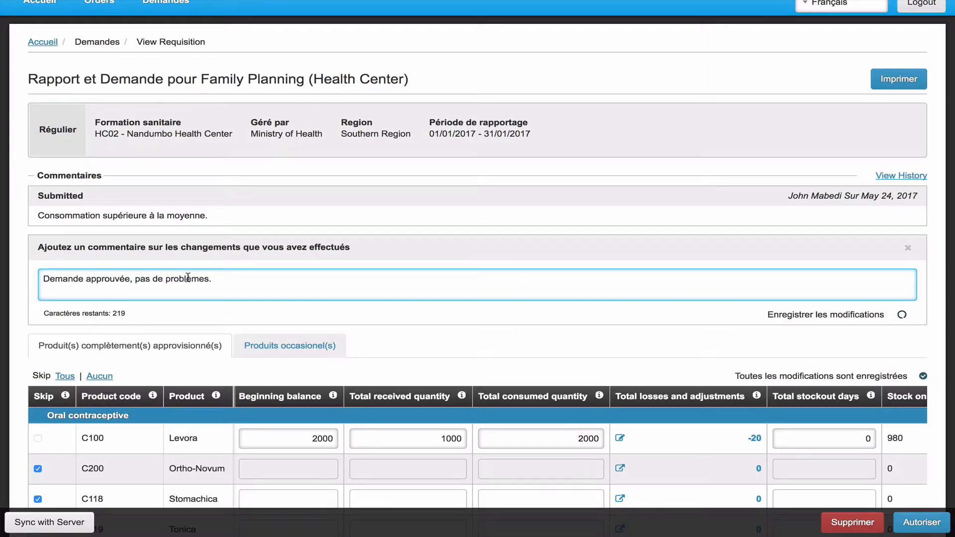
Review the submitted January 2017 Family Planning requisition's product figures, authorize the requisition and confirm the authorization
{"action": "scroll", "coordinate": [367, 417], "scroll_direction": "down", "scroll_amount": 3}
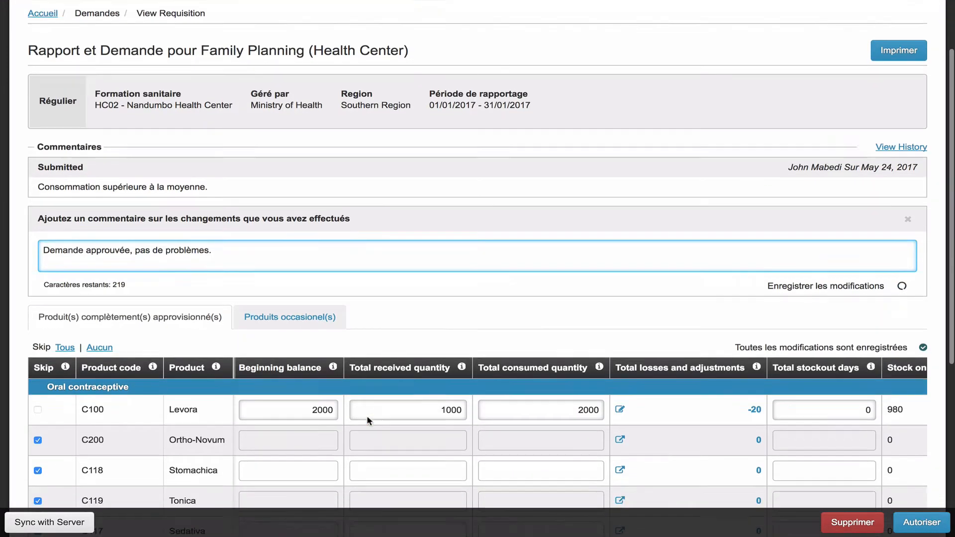
{"action": "scroll", "coordinate": [367, 421], "scroll_direction": "down", "scroll_amount": 1}
{"action": "scroll", "coordinate": [367, 421], "scroll_direction": "right", "scroll_amount": 5}
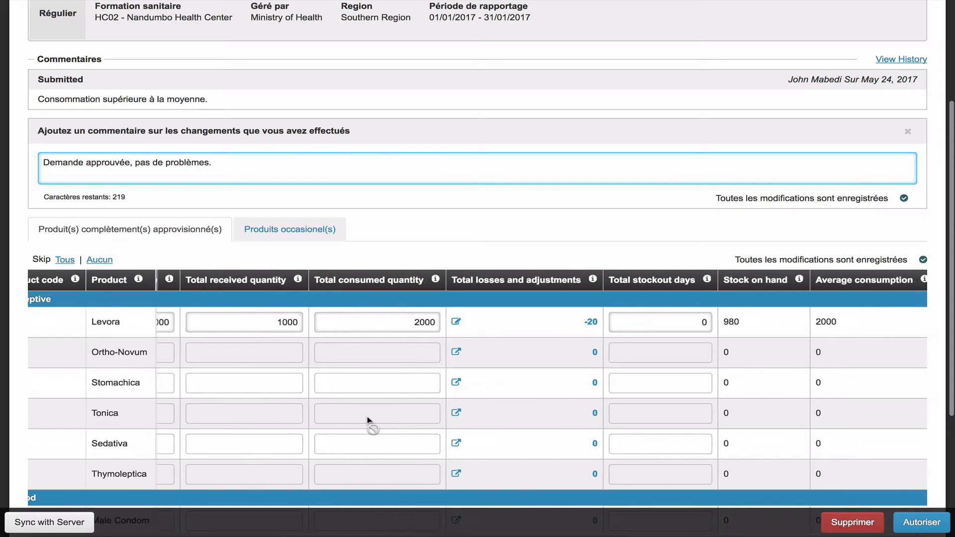
{"action": "scroll", "coordinate": [367, 418], "scroll_direction": "left", "scroll_amount": 4}
{"action": "scroll", "coordinate": [367, 418], "scroll_direction": "right", "scroll_amount": 8}
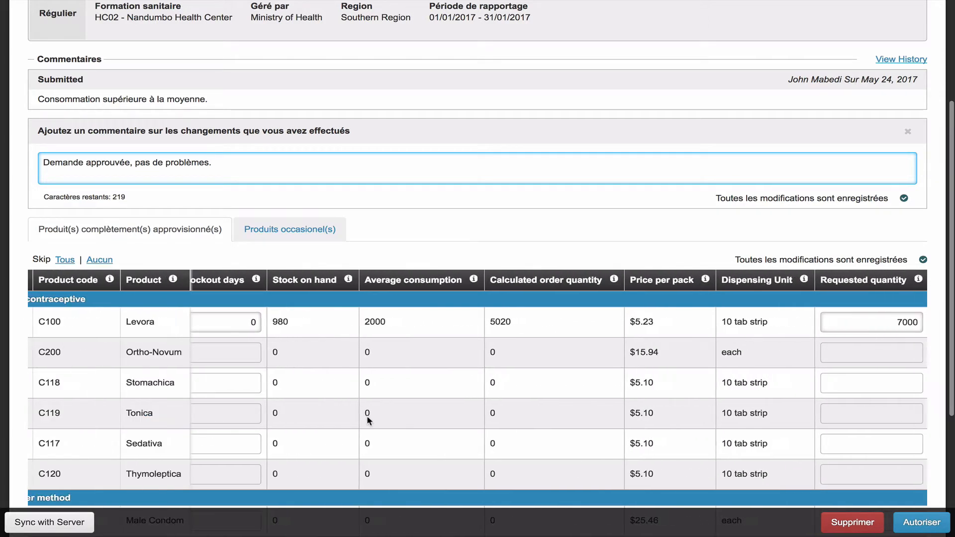
{"action": "scroll", "coordinate": [368, 420], "scroll_direction": "left", "scroll_amount": 4}
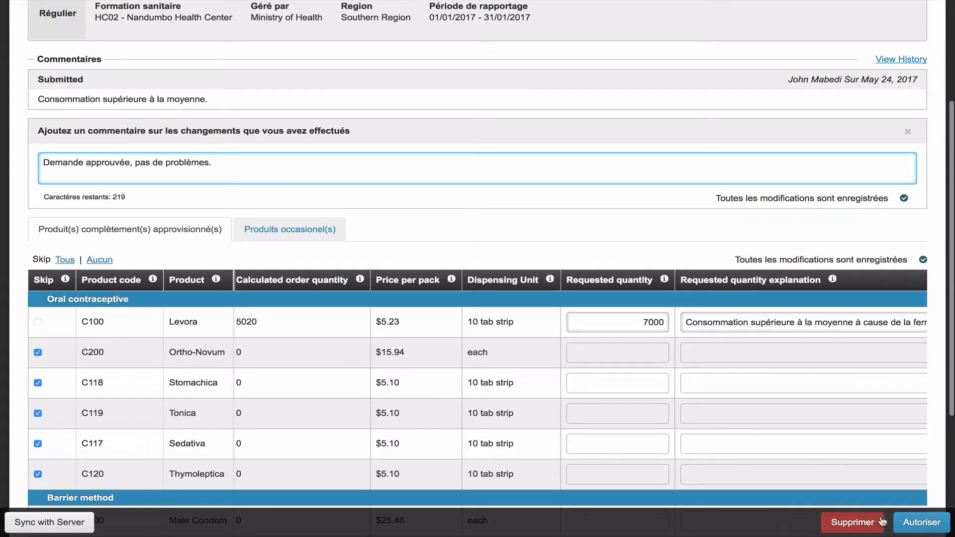
{"action": "left_click", "coordinate": [903, 521]}
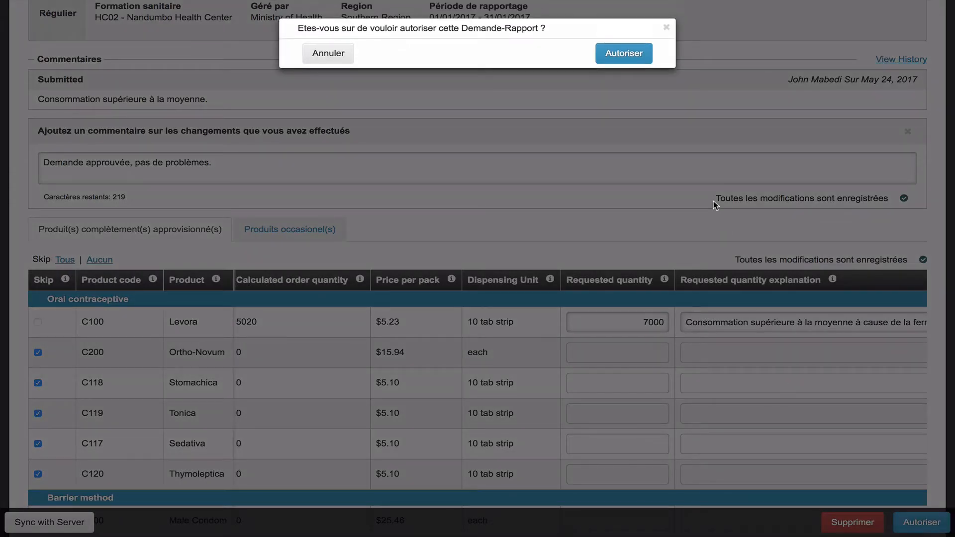
{"action": "left_click", "coordinate": [607, 55]}
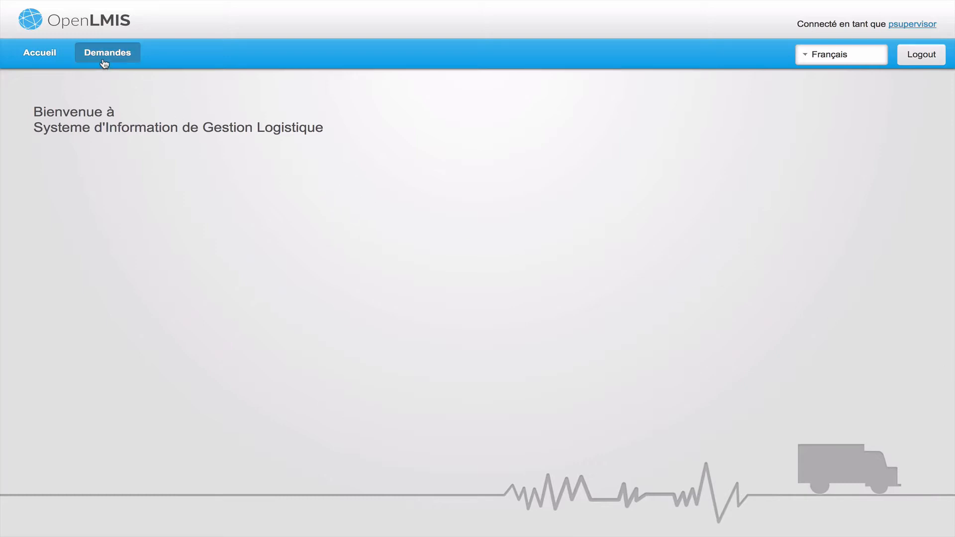
Filter the requisitions awaiting approval by the Family Planning programme and open Nandumbo Health Center's Jan2017 requisition
{"action": "mouse_move", "coordinate": [104, 63]}
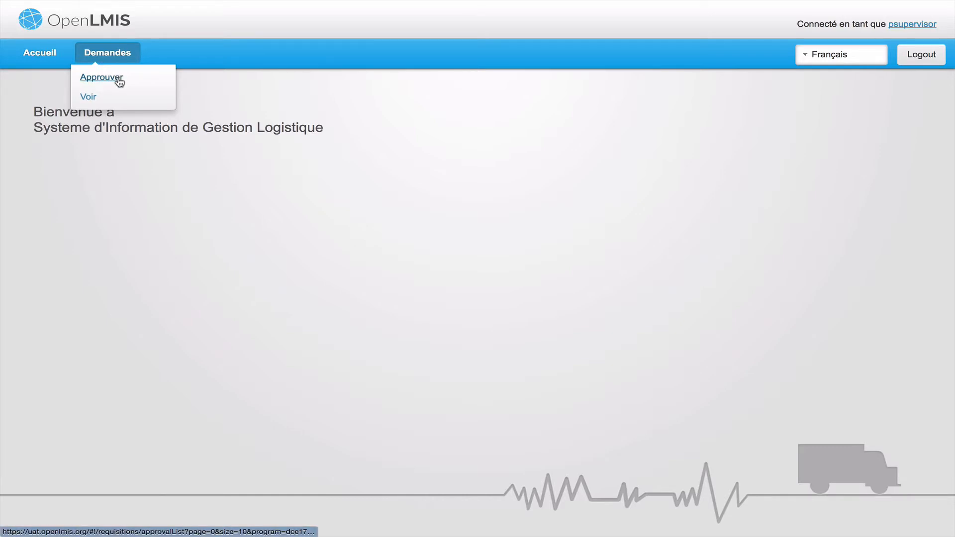
{"action": "left_click", "coordinate": [119, 79]}
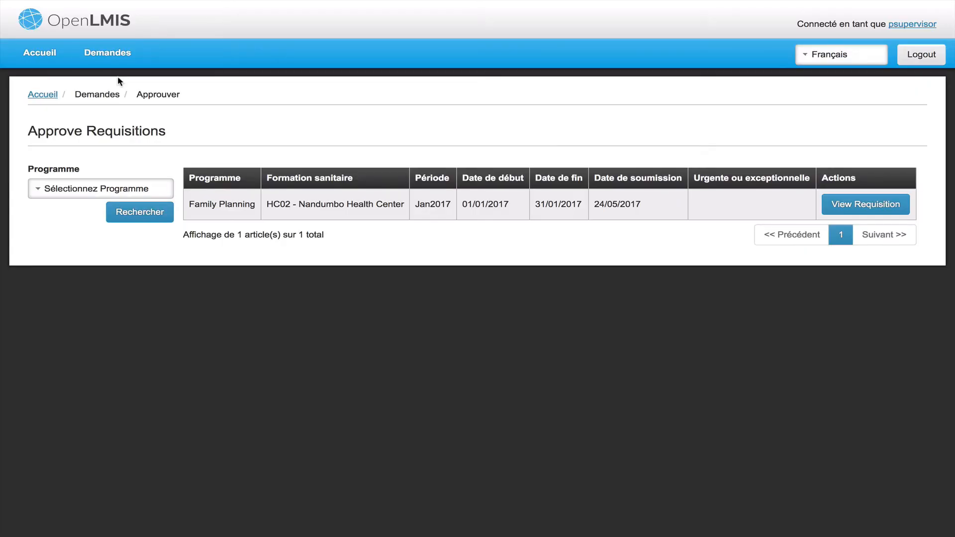
{"action": "left_click", "coordinate": [117, 189]}
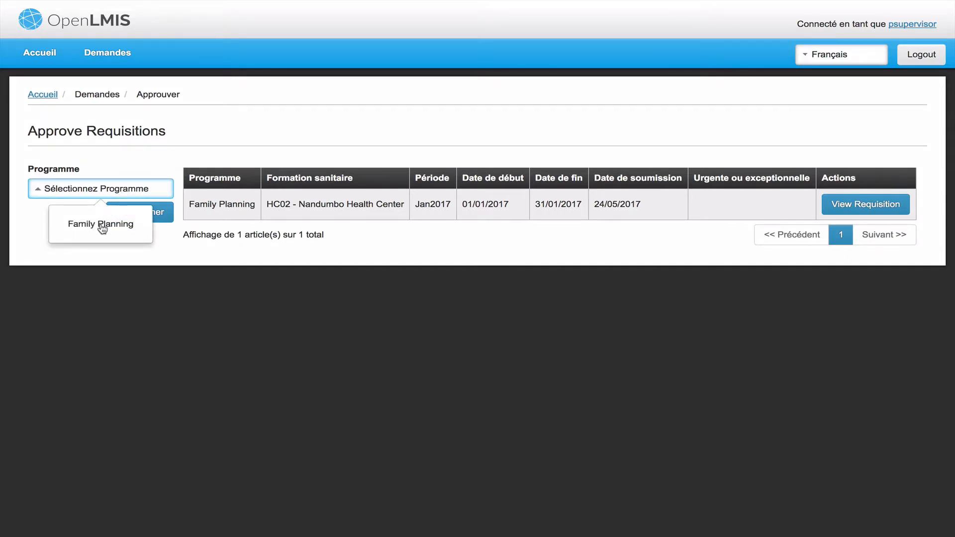
{"action": "left_click", "coordinate": [101, 222]}
{"action": "left_click", "coordinate": [136, 214]}
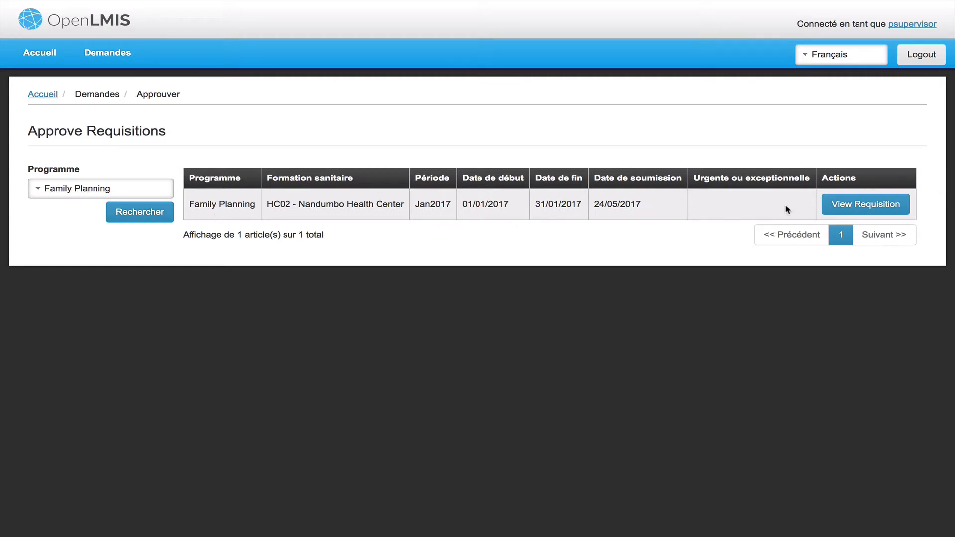
{"action": "left_click", "coordinate": [842, 210]}
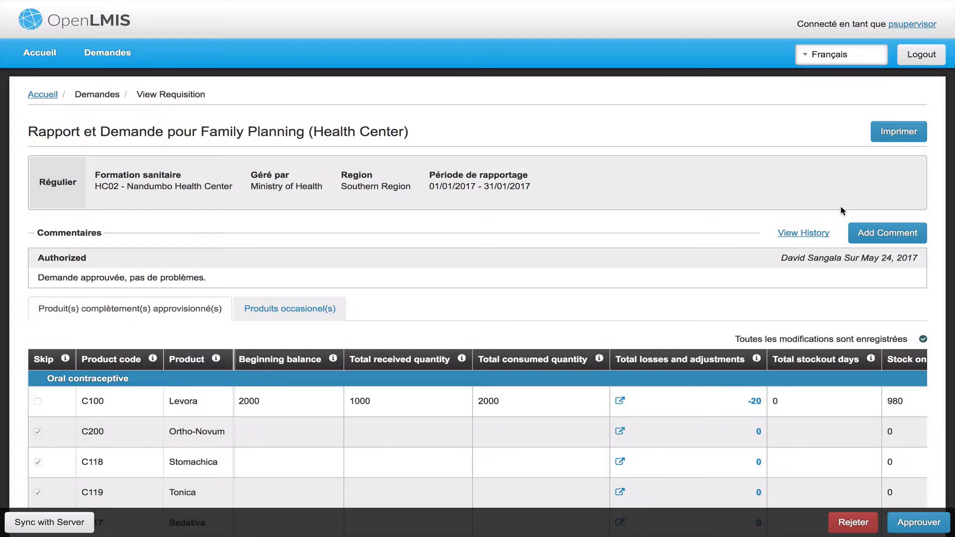
Review the requisition's comment history and Levora's reported figures across to the approved quantity and remarks
{"action": "left_click", "coordinate": [817, 235]}
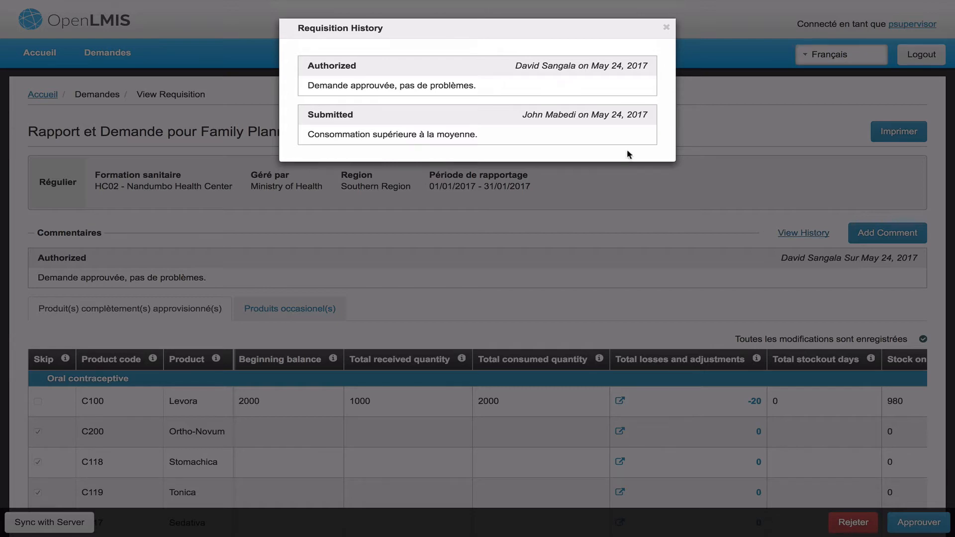
{"action": "left_click", "coordinate": [667, 27]}
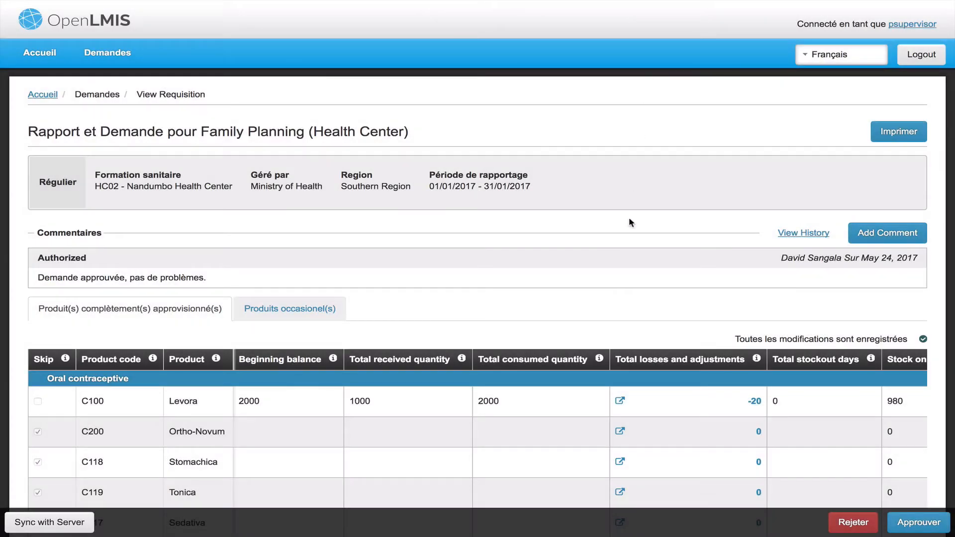
{"action": "scroll", "coordinate": [639, 305], "scroll_direction": "down", "scroll_amount": 2}
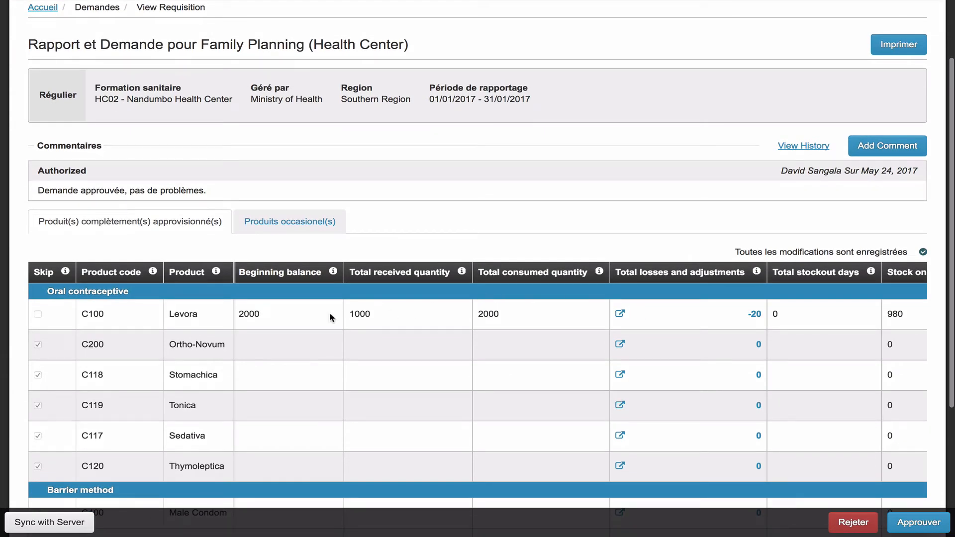
{"action": "scroll", "coordinate": [377, 315], "scroll_direction": "right", "scroll_amount": 8}
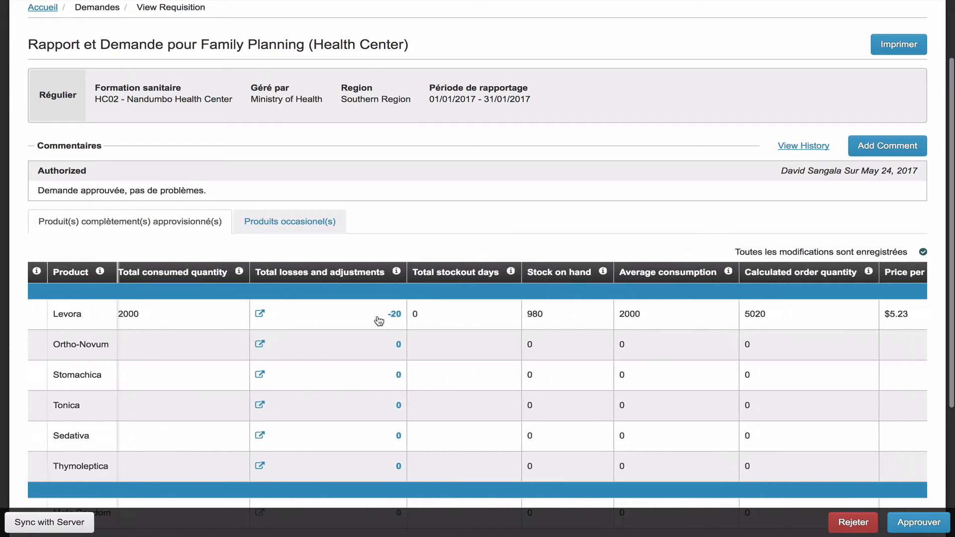
{"action": "scroll", "coordinate": [377, 315], "scroll_direction": "right", "scroll_amount": 12}
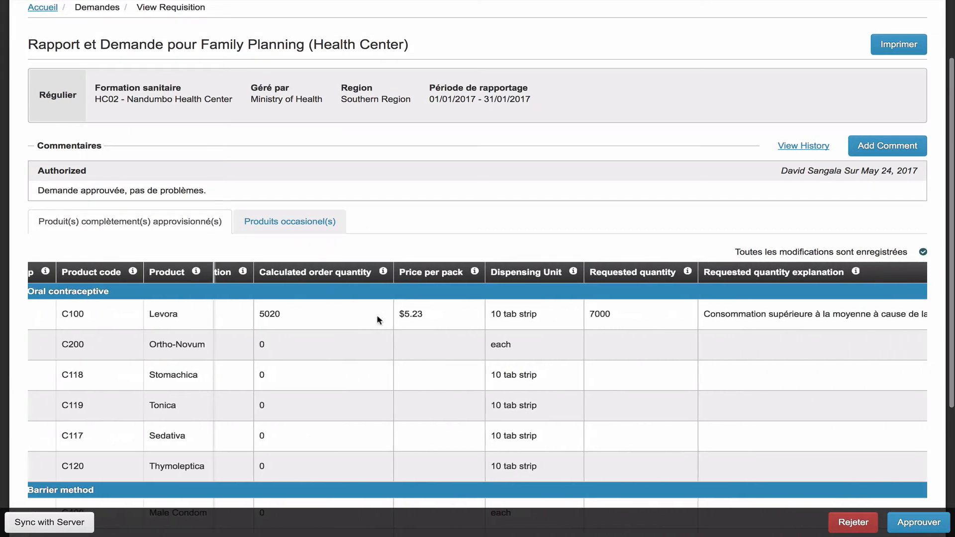
{"action": "scroll", "coordinate": [377, 314], "scroll_direction": "right", "scroll_amount": 12}
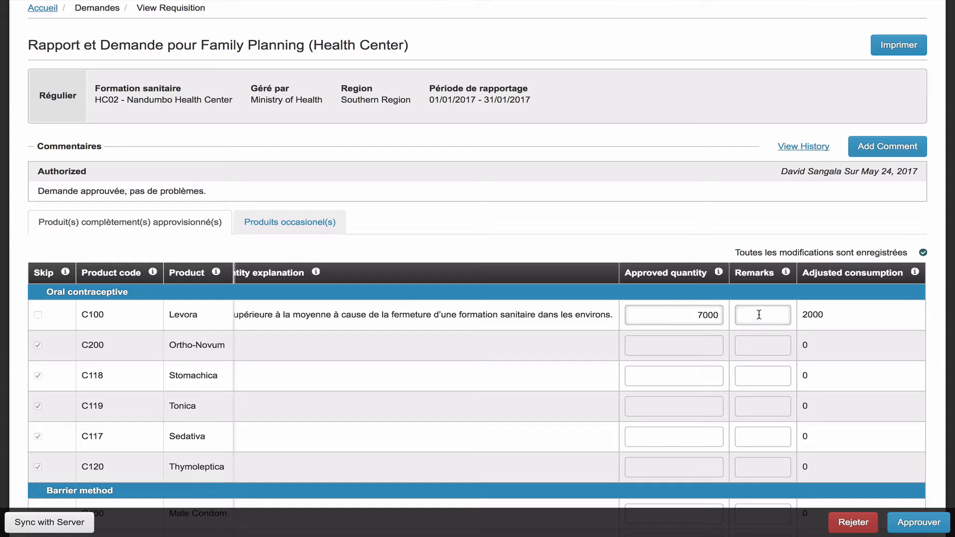
Set Levora's approved quantity to 8000 with the remark "Stock supplémentaire approuvé pour satisfaire une demande accrue."
{"action": "left_click_drag", "start_coordinate": [692, 313], "coordinate": [719, 314]}
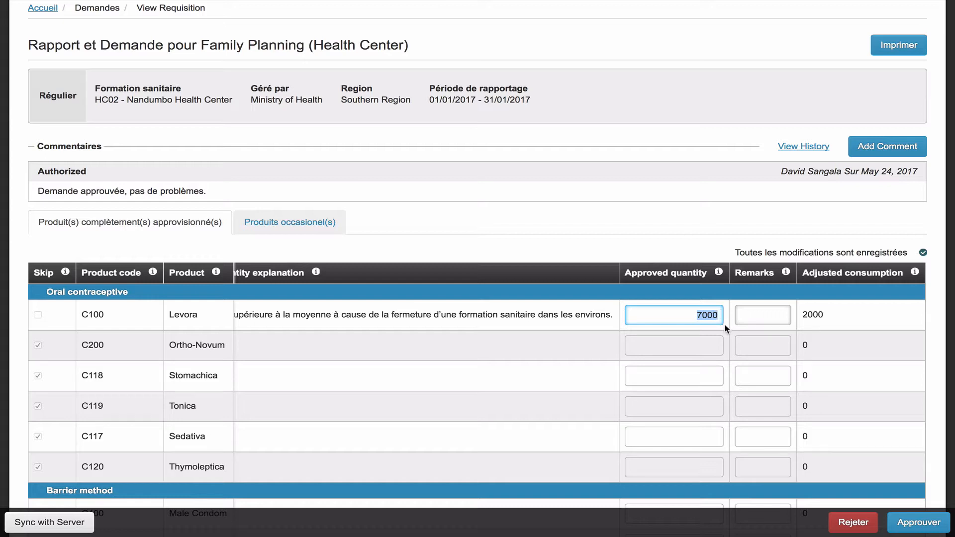
{"action": "type", "text": "8000"}
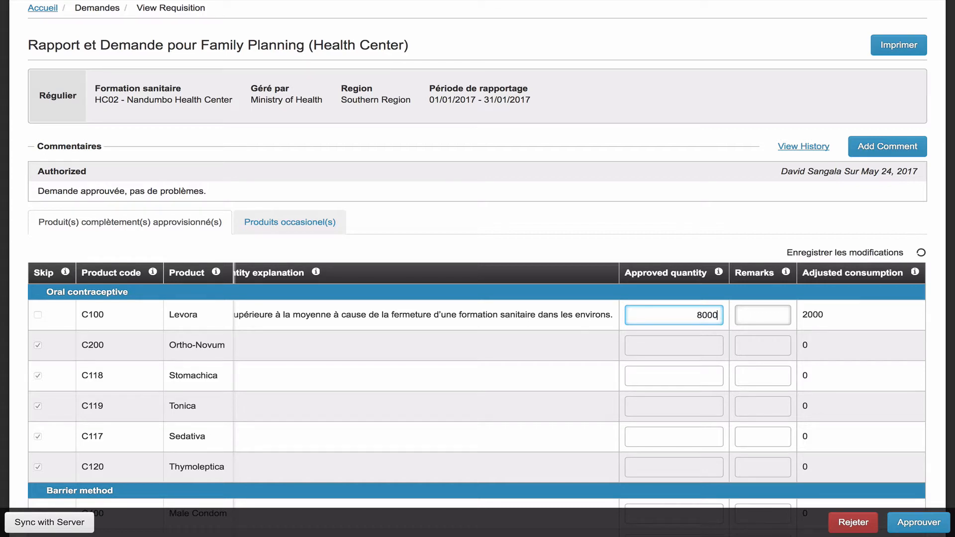
{"action": "left_click", "coordinate": [754, 321]}
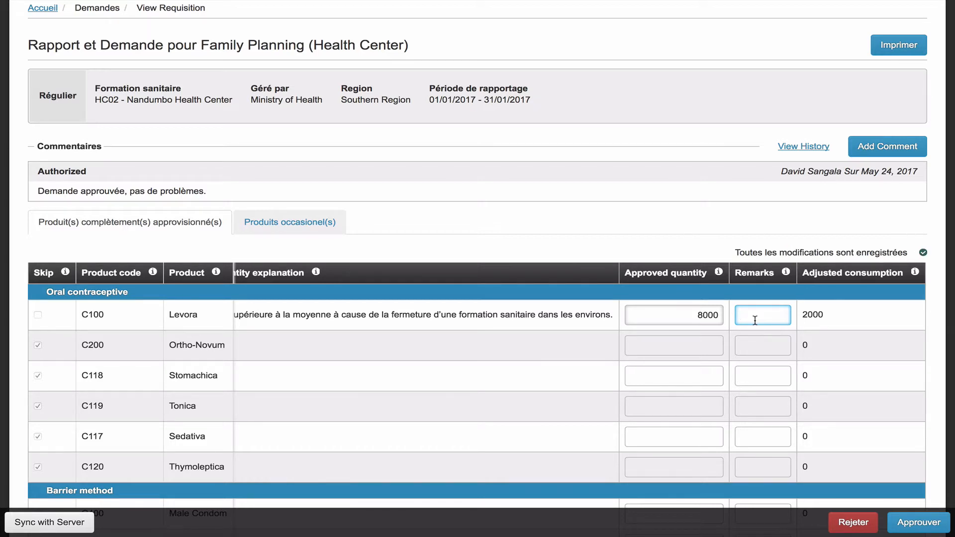
{"action": "type", "text": "Stock supplémentaire approuvé pour satisfaire une demande accrue."}
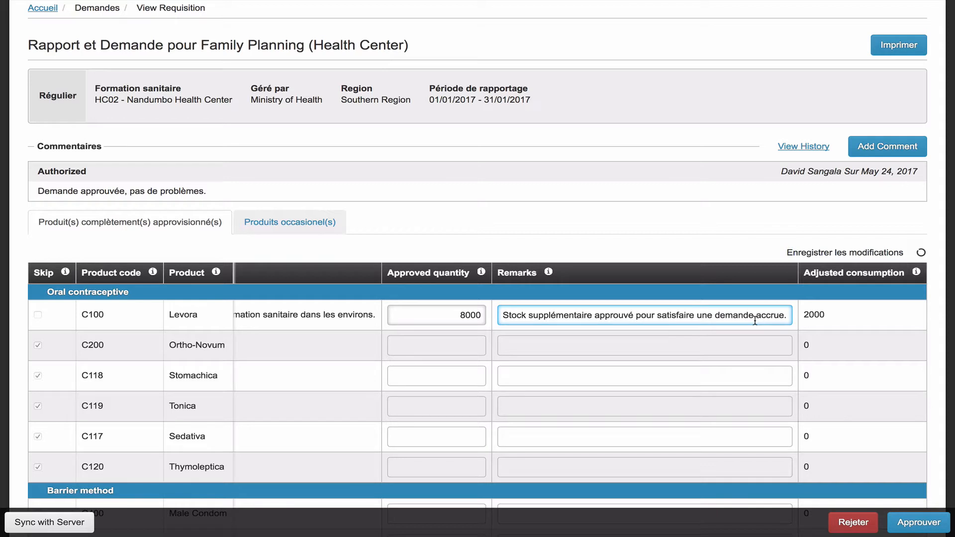
Add the requisition comment "Stock supplémentaire approuvé pour satisfaire une demande accrue."
{"action": "left_click", "coordinate": [879, 151]}
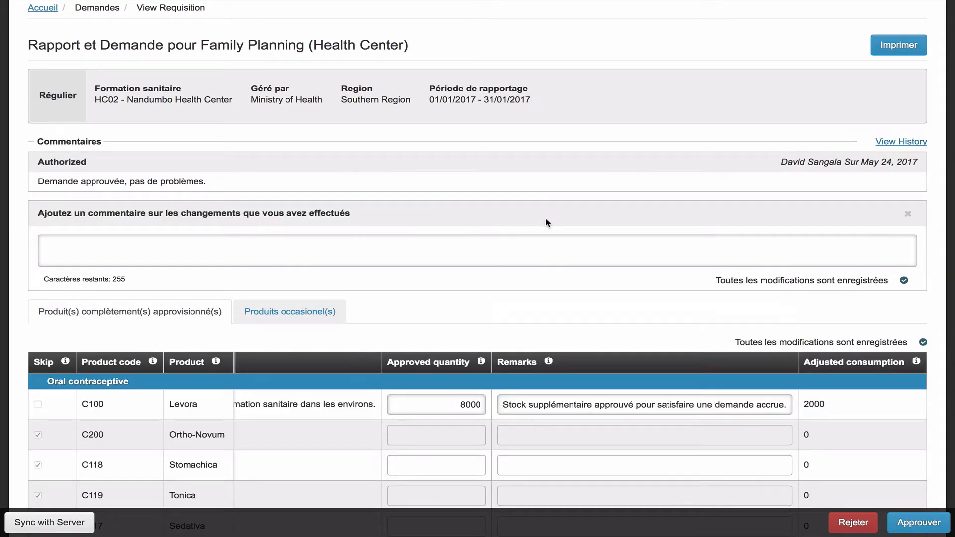
{"action": "left_click", "coordinate": [470, 245]}
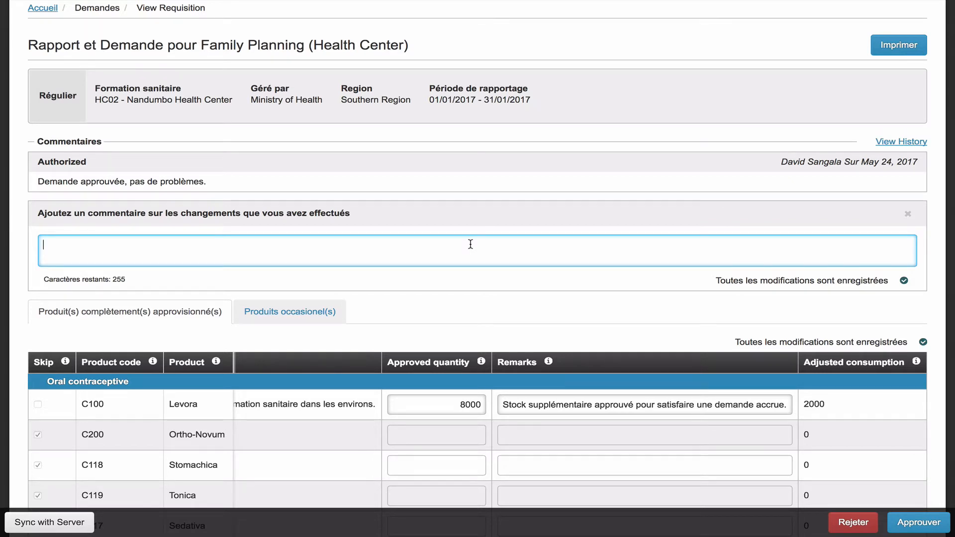
{"action": "type", "text": "Stock supplémentaire approuvé pour satisfaire une demande accrue."}
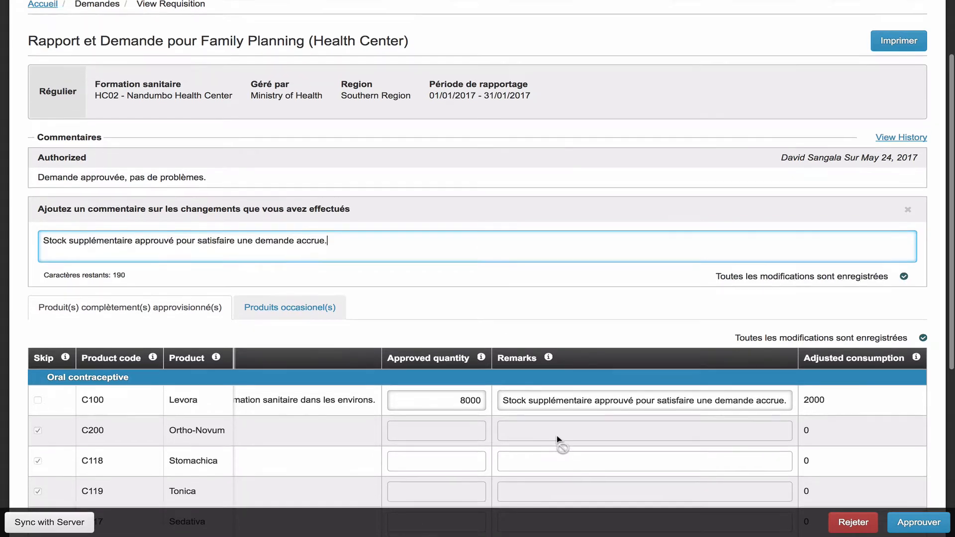
Approve the January 2017 Family Planning requisition and confirm the approval
{"action": "scroll", "coordinate": [559, 442], "scroll_direction": "down", "scroll_amount": 1}
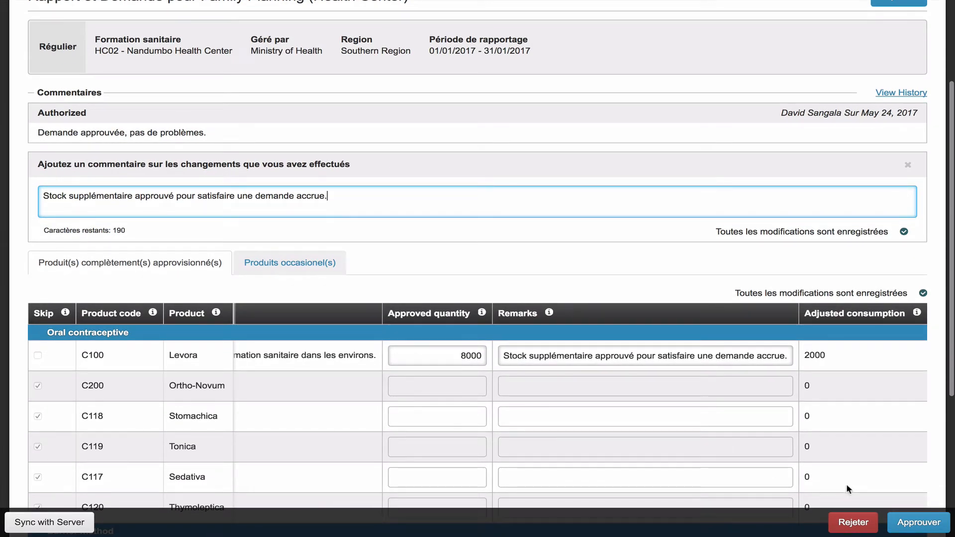
{"action": "left_click", "coordinate": [893, 519]}
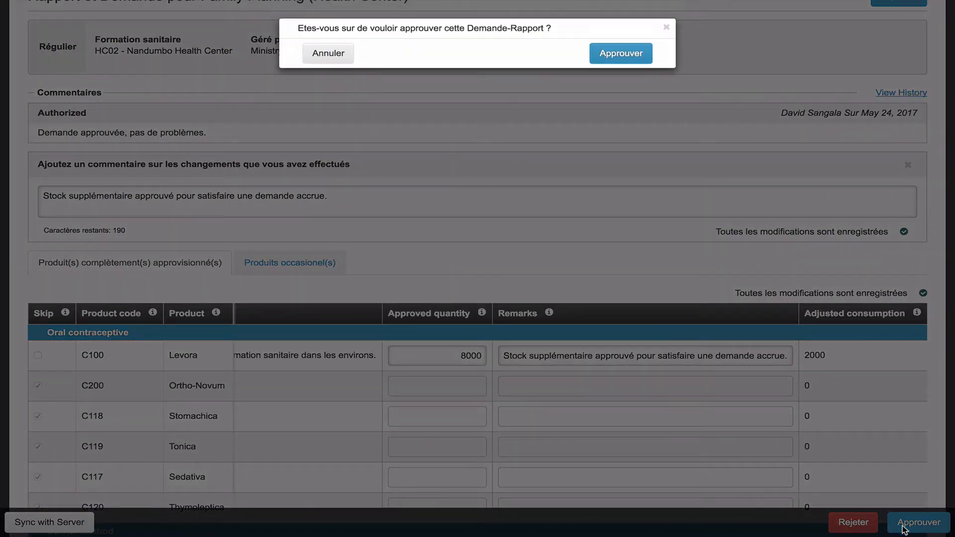
{"action": "left_click", "coordinate": [624, 55]}
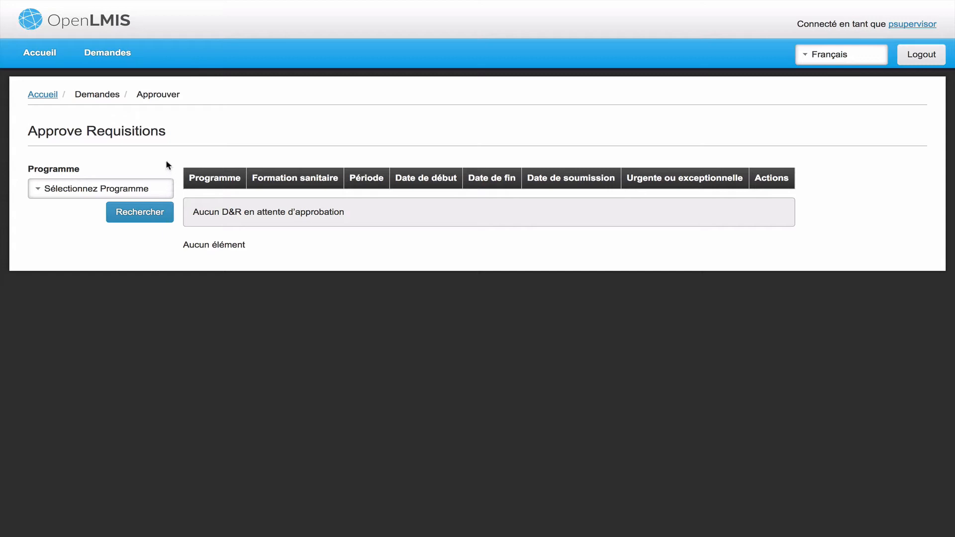
Find Nandumbo Health Center's approved Jan2017 Family Planning requisition by facility and programme, and print it
{"action": "left_click", "coordinate": [113, 61]}
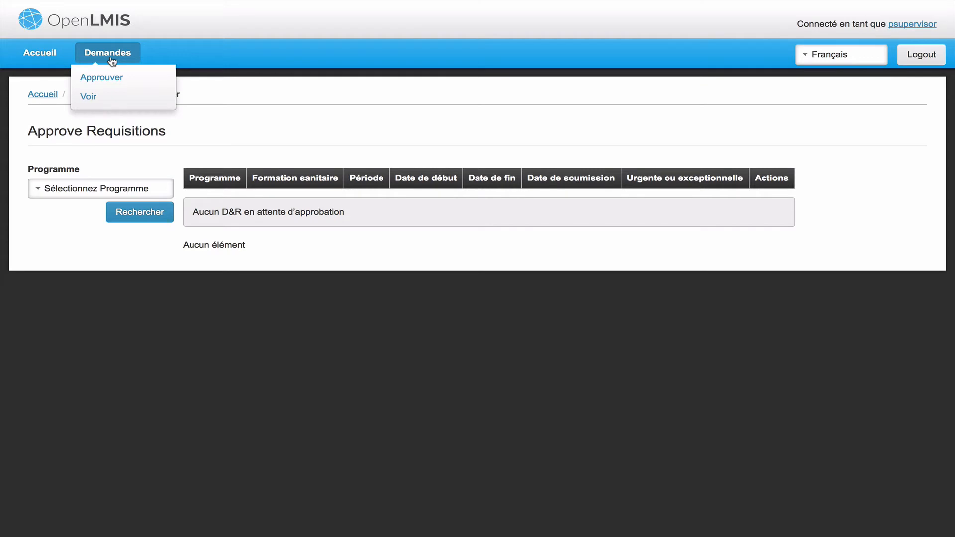
{"action": "left_click", "coordinate": [92, 97]}
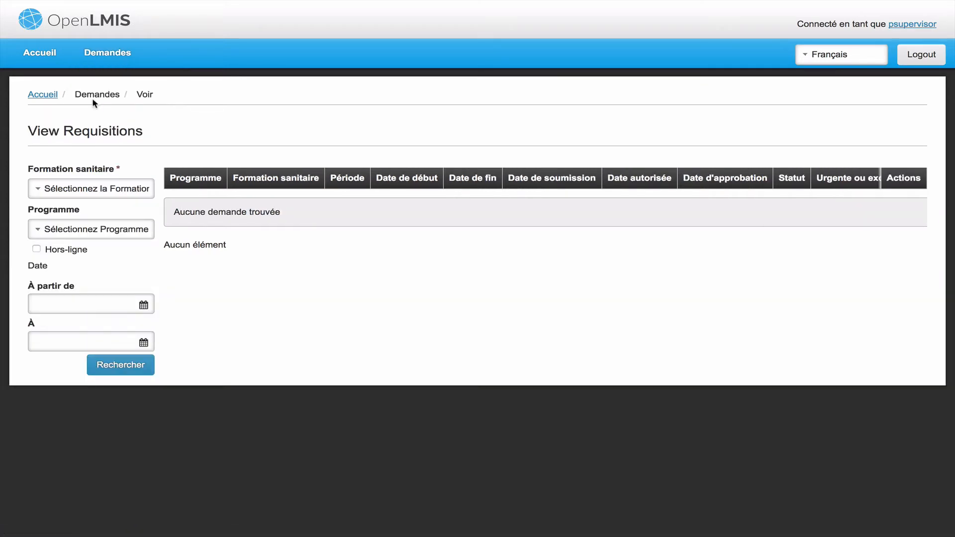
{"action": "left_click", "coordinate": [93, 187]}
{"action": "left_click", "coordinate": [75, 244]}
{"action": "left_click", "coordinate": [88, 230]}
{"action": "left_click", "coordinate": [89, 266]}
{"action": "left_click", "coordinate": [113, 369]}
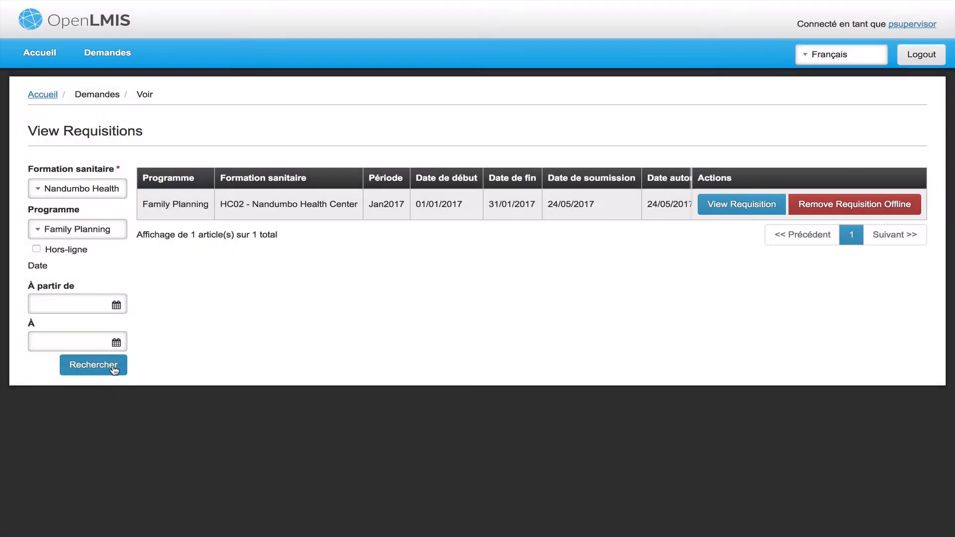
{"action": "left_click", "coordinate": [703, 206]}
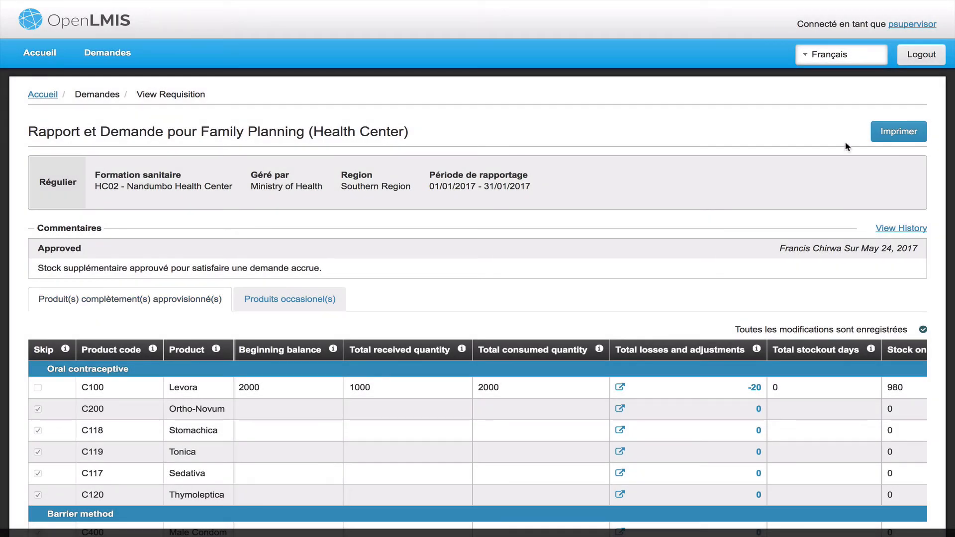
{"action": "left_click", "coordinate": [893, 133]}
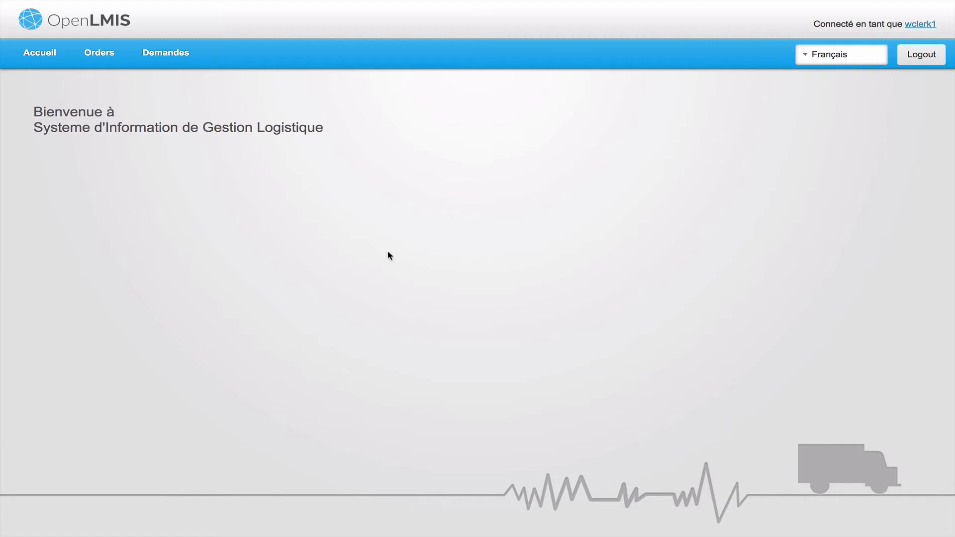
Convert Nandumbo Health Center's Jan2017 Family Planning requisition to an order supplied by Ntcheu District Warehouse, and confirm the conversion
{"action": "left_click", "coordinate": [165, 55]}
{"action": "left_click", "coordinate": [167, 78]}
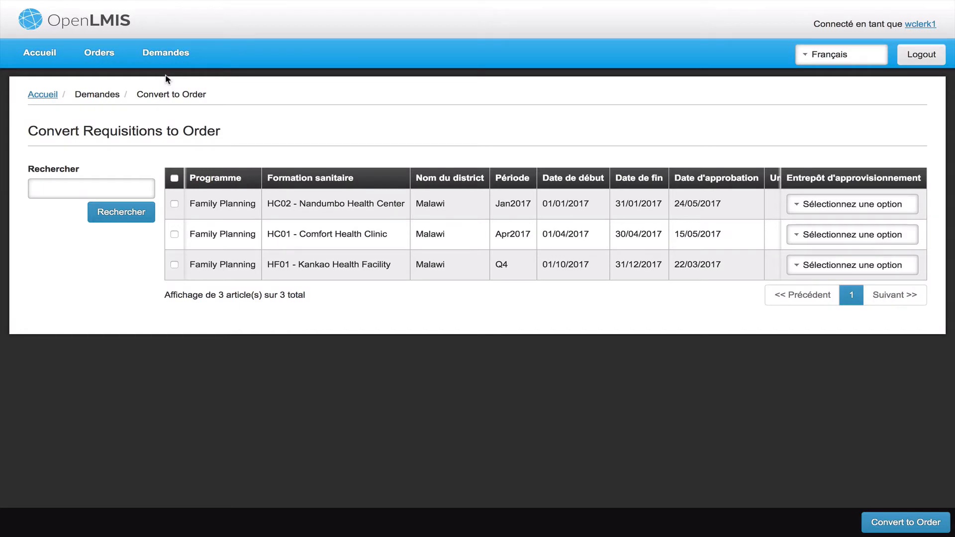
{"action": "left_click", "coordinate": [175, 204]}
{"action": "left_click", "coordinate": [806, 208]}
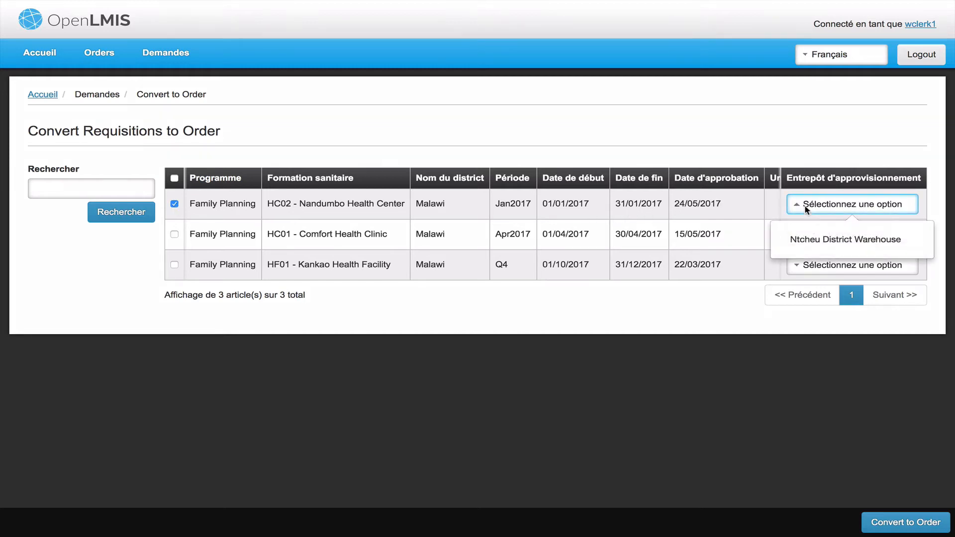
{"action": "left_click", "coordinate": [807, 241]}
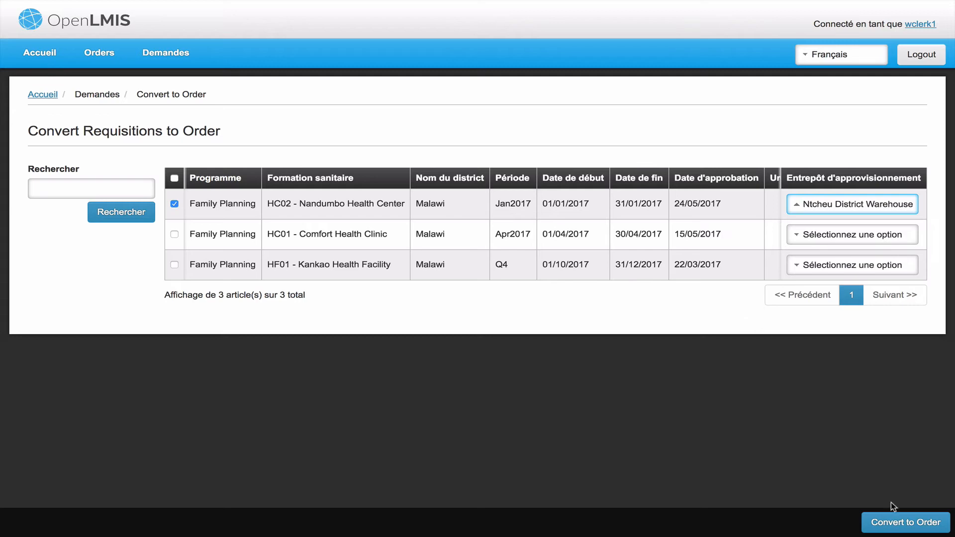
{"action": "left_click", "coordinate": [891, 525]}
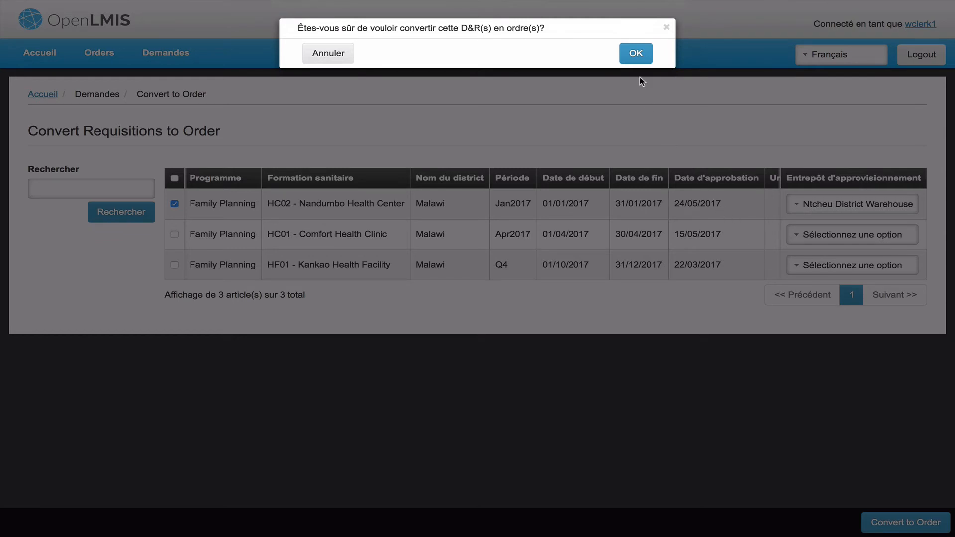
{"action": "left_click", "coordinate": [636, 56]}
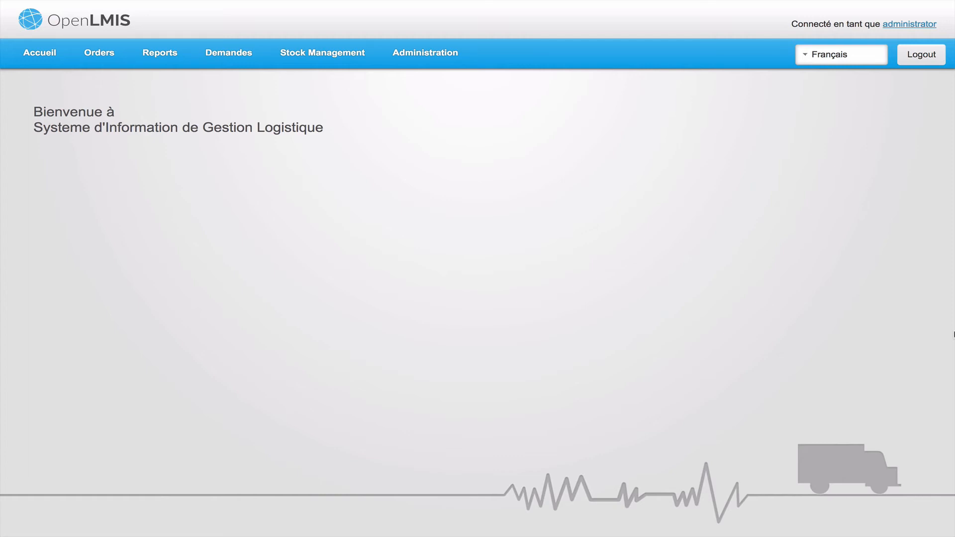
Find Nandumbo Health Center's Family Planning order by supplying facility Ntcheu District Warehouse, requesting facility and program, and print the Jan2017 order
{"action": "left_click", "coordinate": [107, 52]}
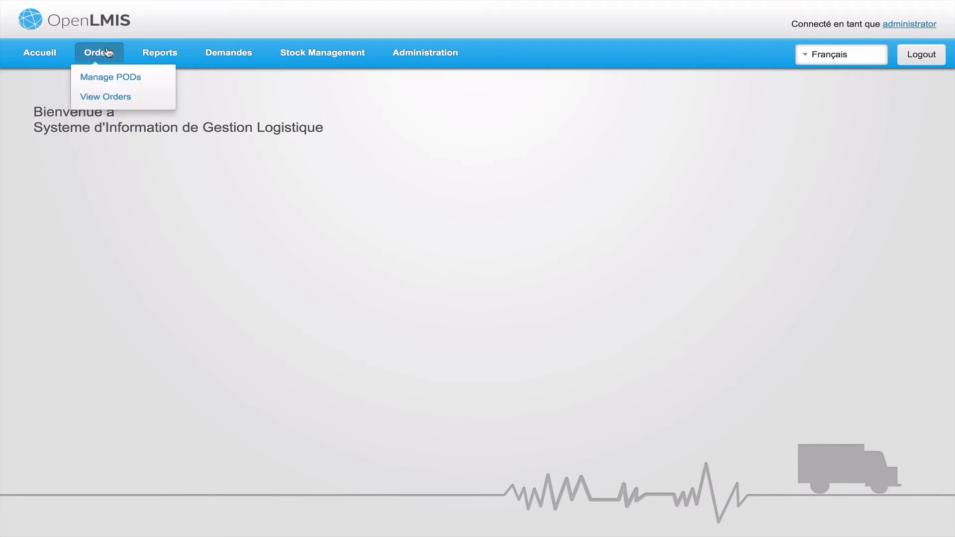
{"action": "left_click", "coordinate": [115, 95]}
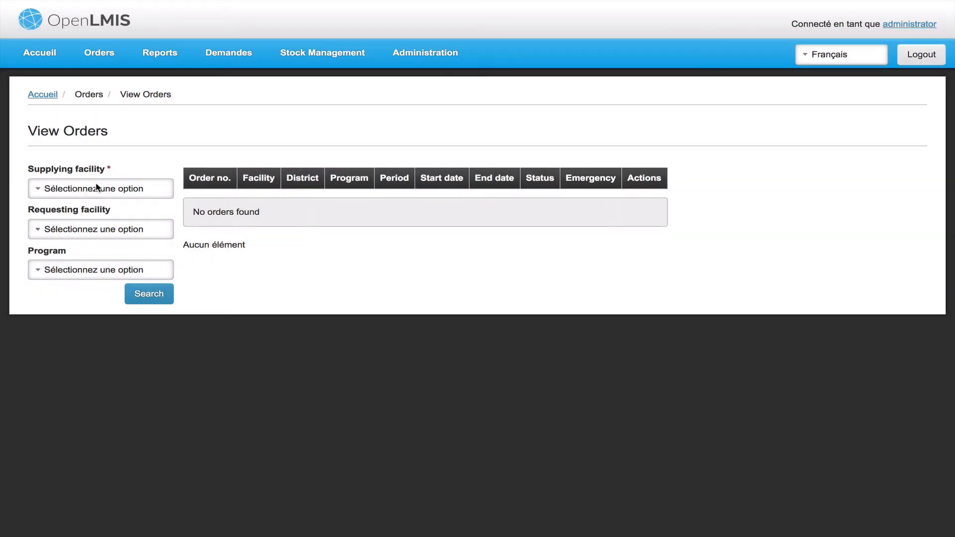
{"action": "left_click", "coordinate": [96, 188]}
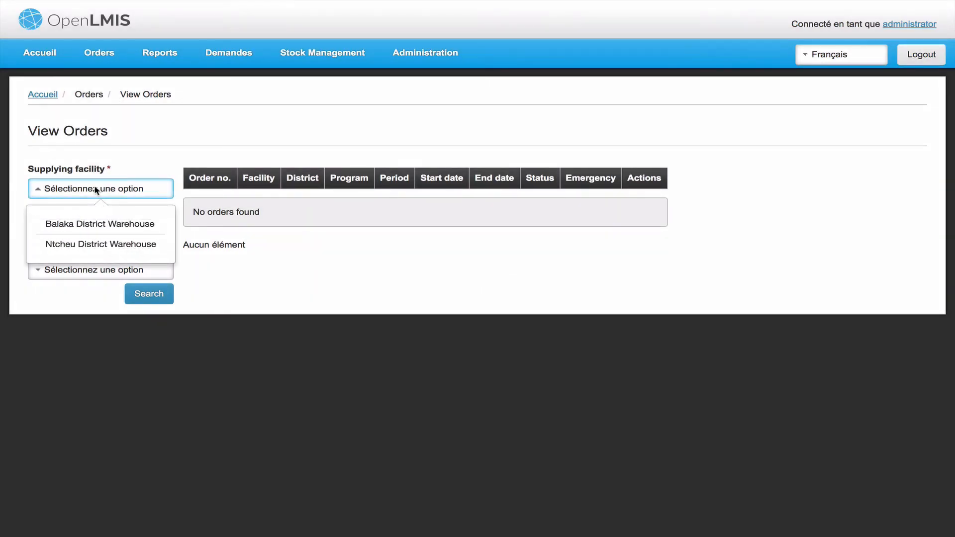
{"action": "left_click", "coordinate": [90, 243]}
{"action": "left_click", "coordinate": [101, 233]}
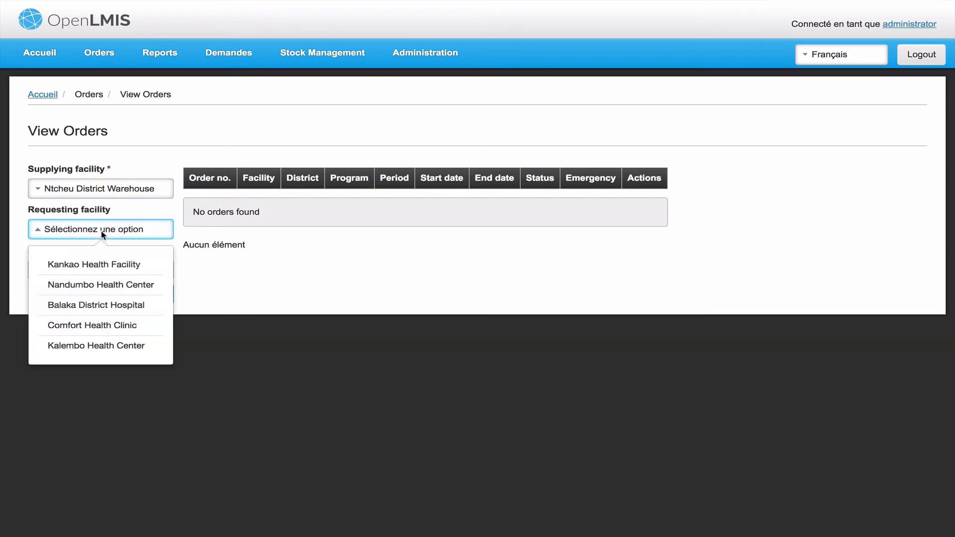
{"action": "left_click", "coordinate": [87, 281]}
{"action": "left_click", "coordinate": [85, 274]}
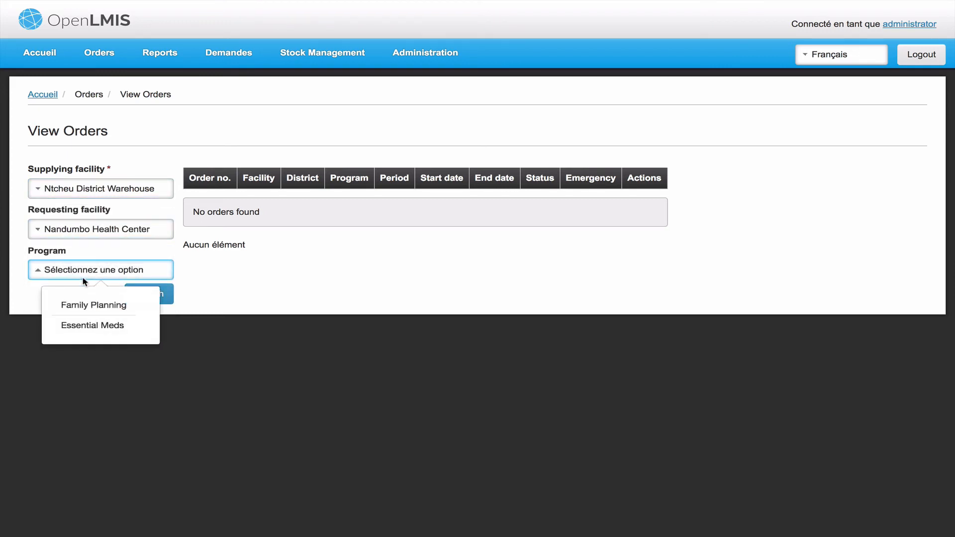
{"action": "left_click", "coordinate": [84, 304]}
{"action": "left_click", "coordinate": [132, 302]}
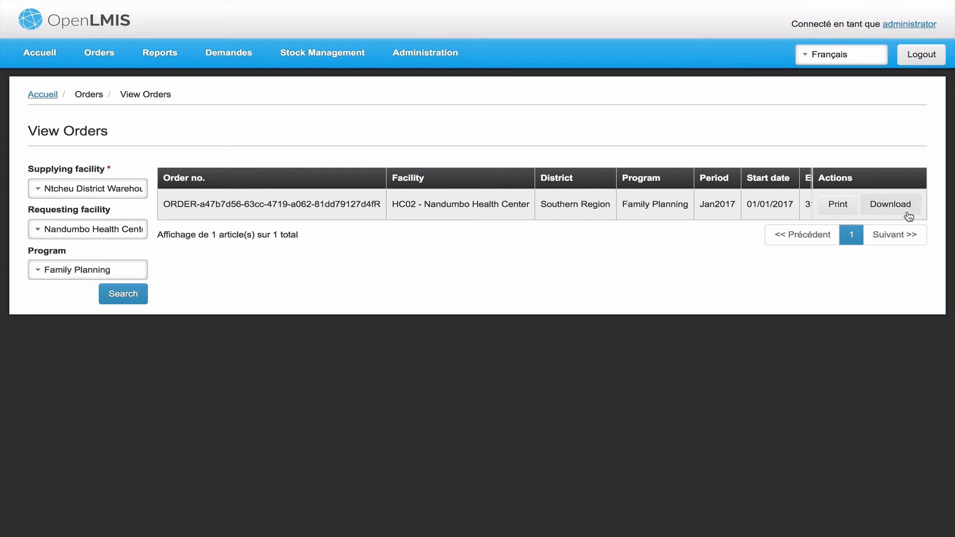
{"action": "left_click", "coordinate": [842, 209]}
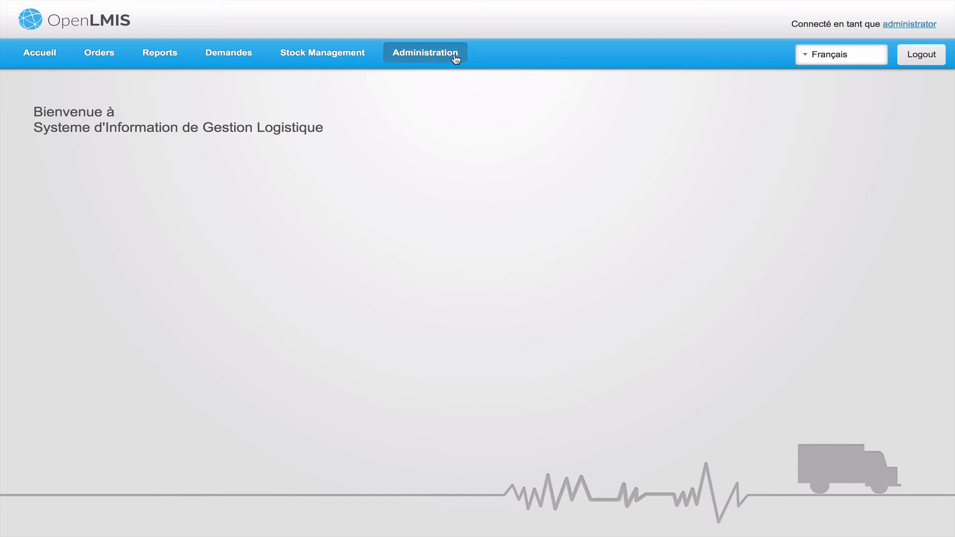
Open the Family Planning programme's R&R template for editing
{"action": "left_click", "coordinate": [455, 58]}
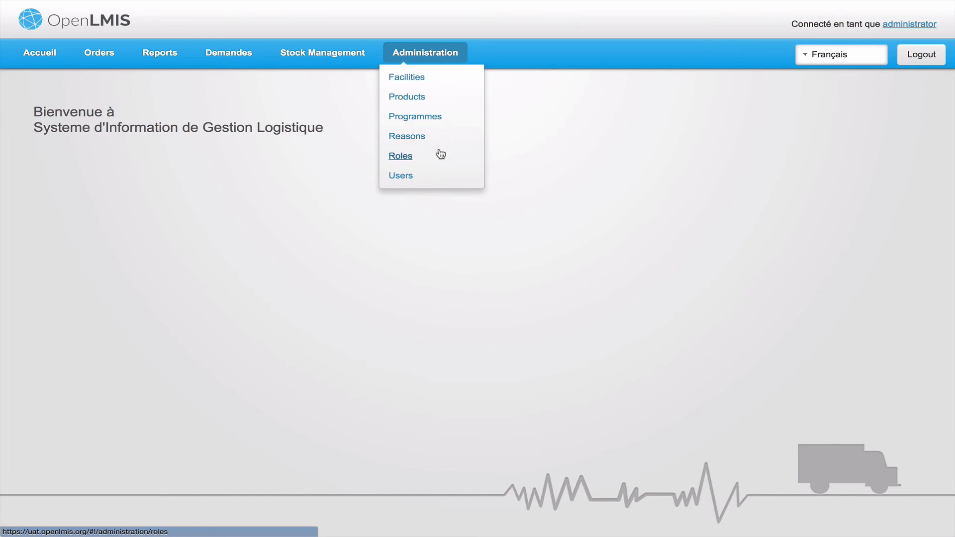
{"action": "left_click", "coordinate": [431, 126]}
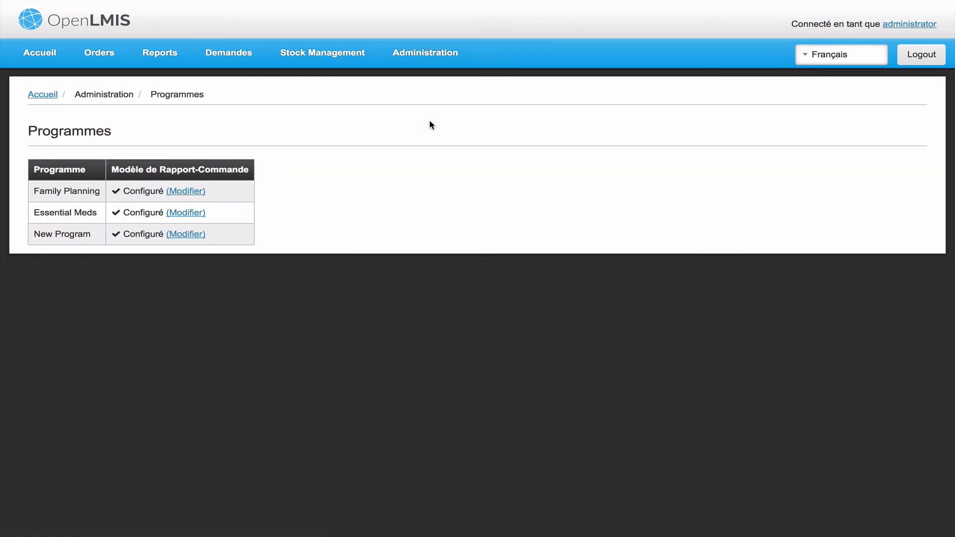
{"action": "left_click", "coordinate": [198, 196]}
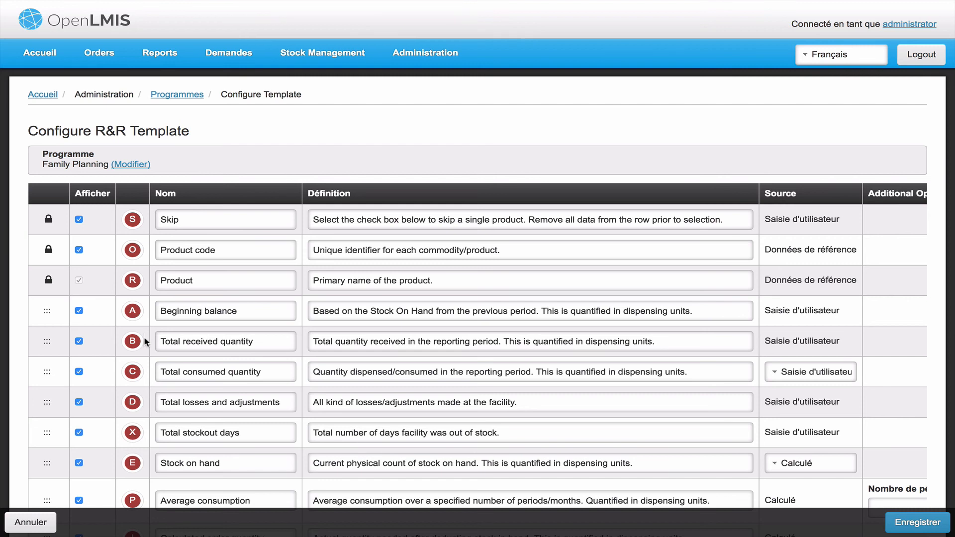
Examine the template's editable column names and definitions, and the source options for Stock on hand and Total consumed quantity
{"action": "left_click", "coordinate": [187, 222]}
{"action": "left_click", "coordinate": [222, 249]}
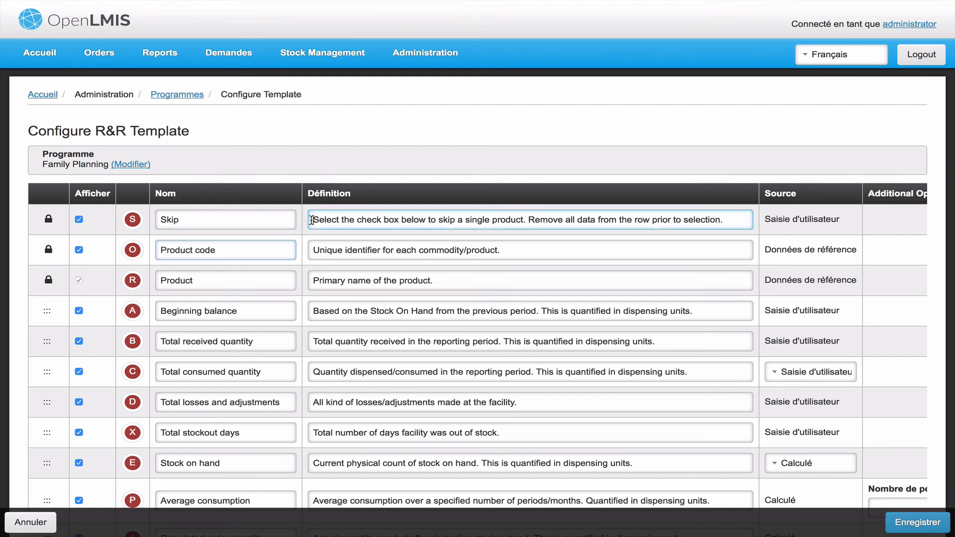
{"action": "left_click", "coordinate": [312, 249]}
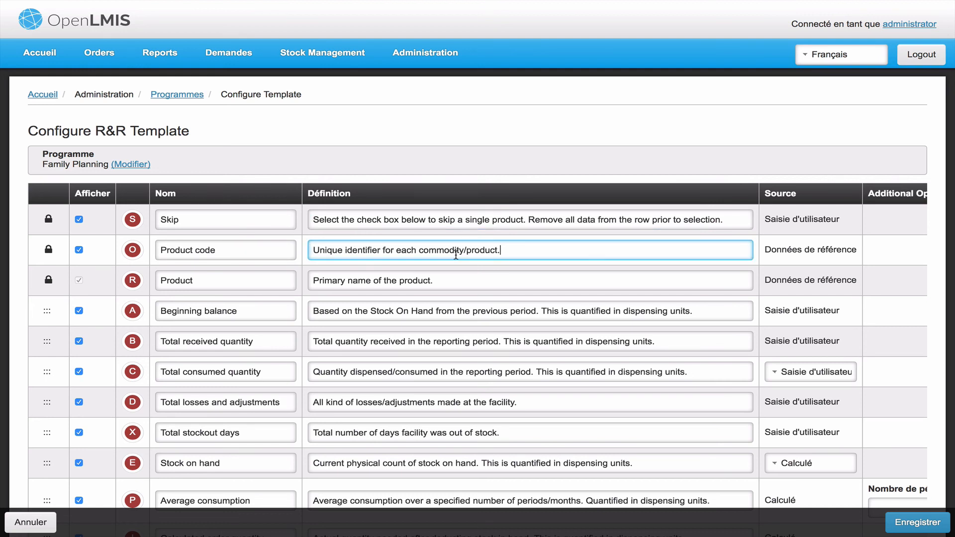
{"action": "left_click", "coordinate": [825, 220]}
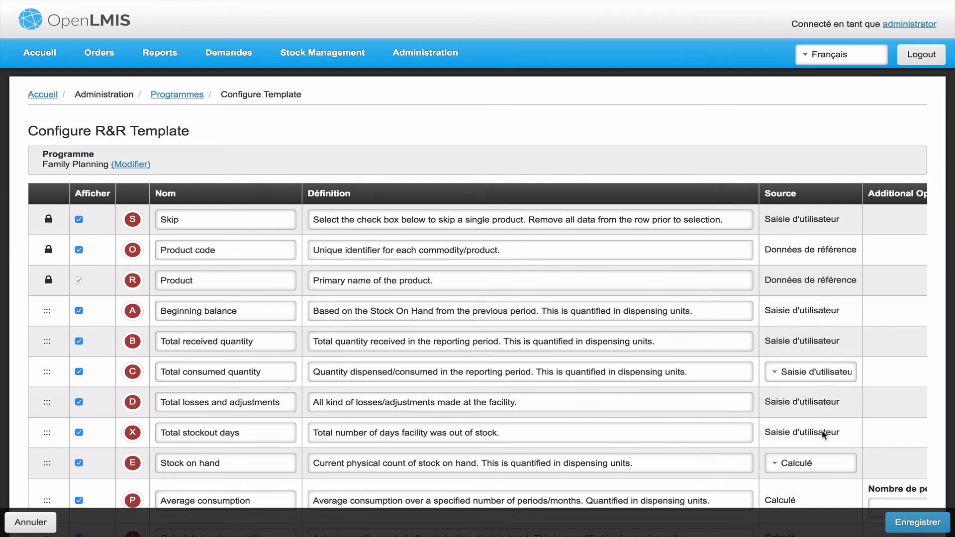
{"action": "left_click", "coordinate": [817, 461]}
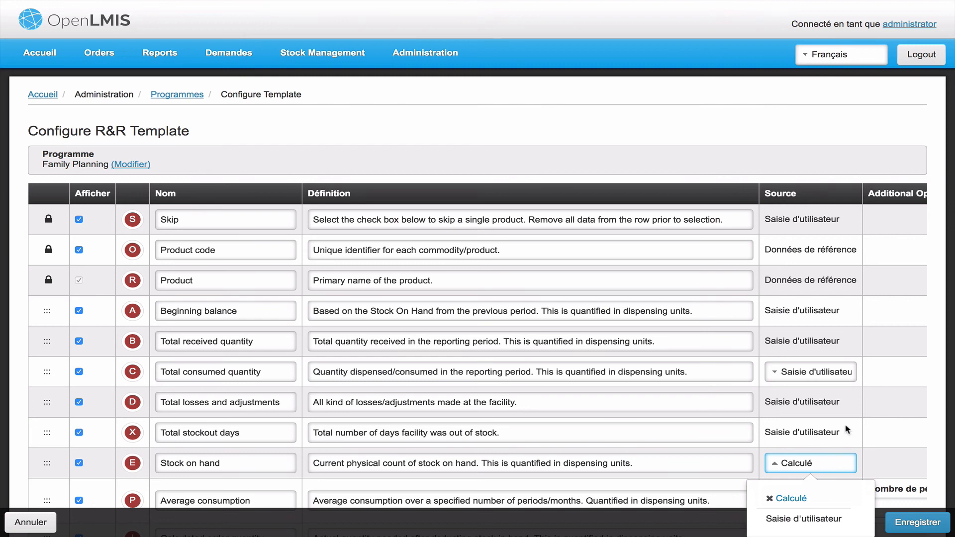
{"action": "left_click", "coordinate": [847, 376]}
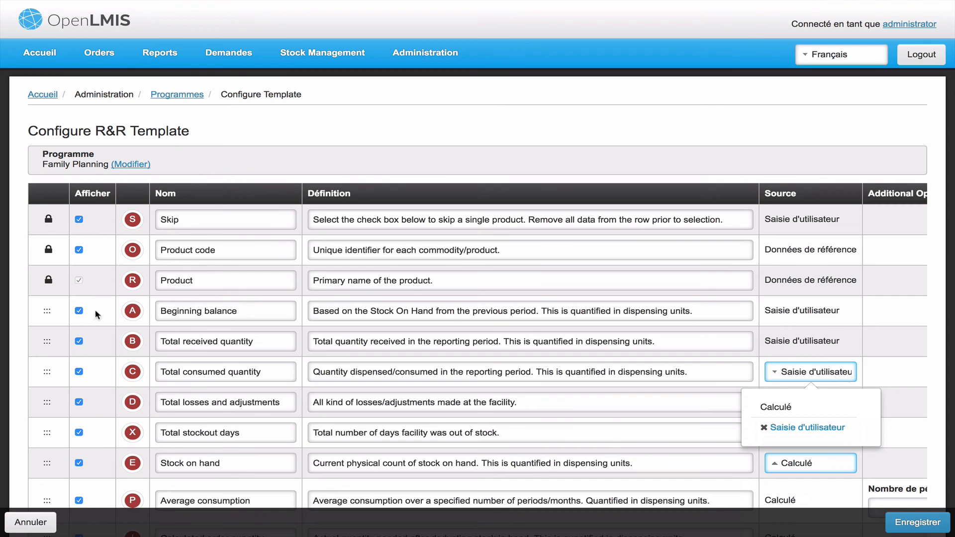
Reorder the template columns by moving Total received quantity below Total consumed quantity
{"action": "left_click_drag", "start_coordinate": [47, 344], "coordinate": [34, 380]}
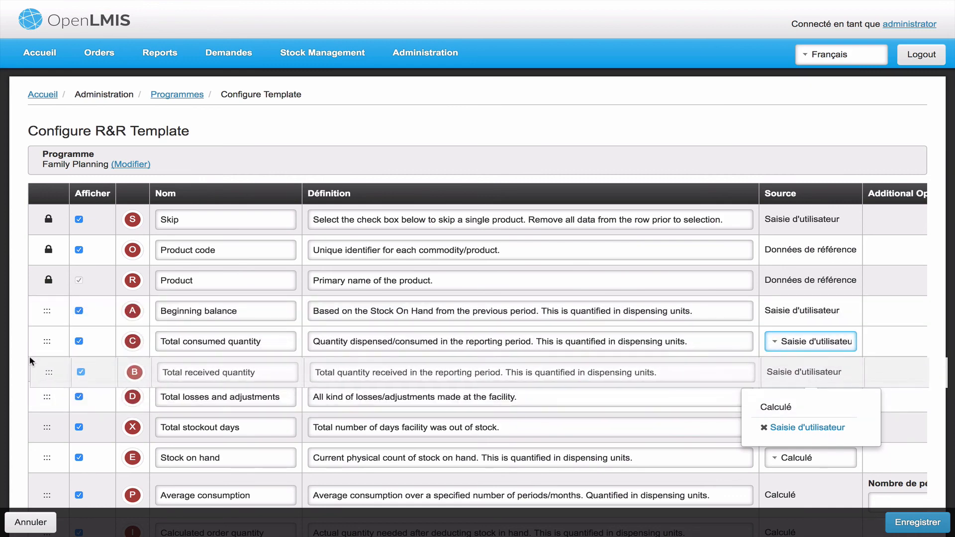